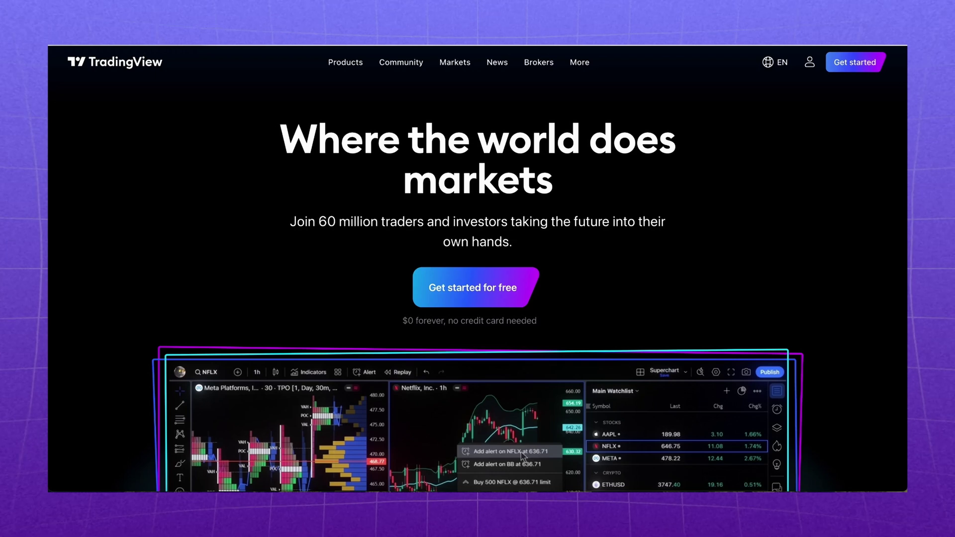
# Open the subscription plans page and review the annual pricing and features of the Essential, Plus and Premium plans
pyautogui.click(859, 63)
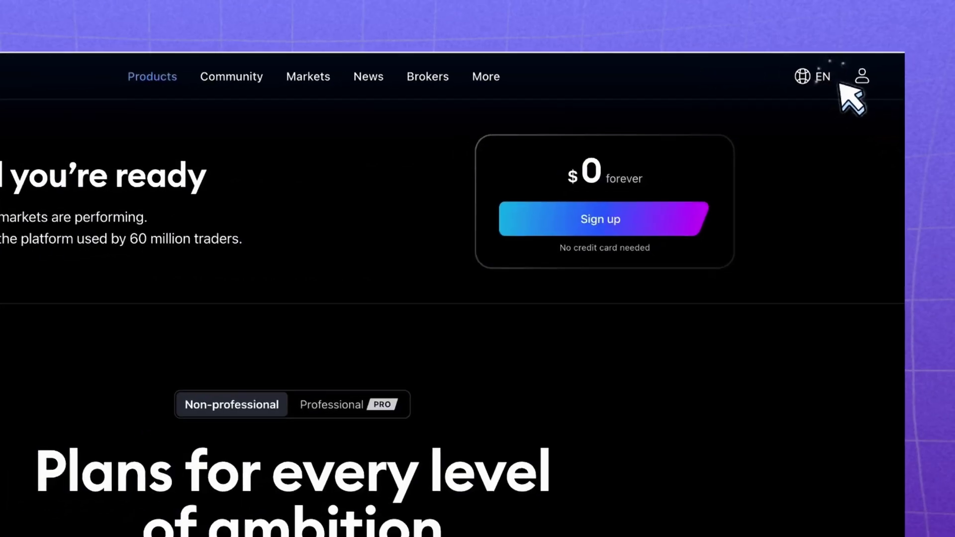
pyautogui.scroll(-5, 478, 268)
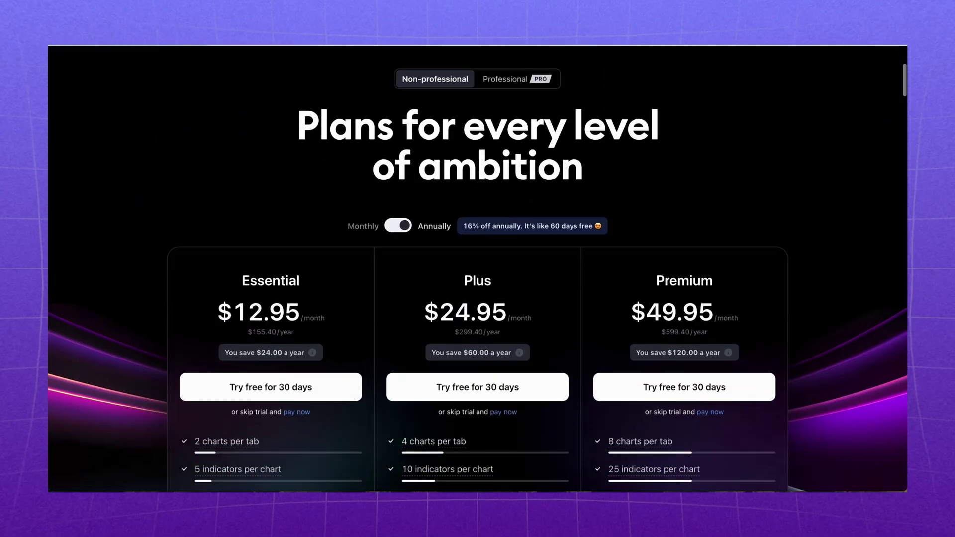
pyautogui.scroll(-3, 478, 268)
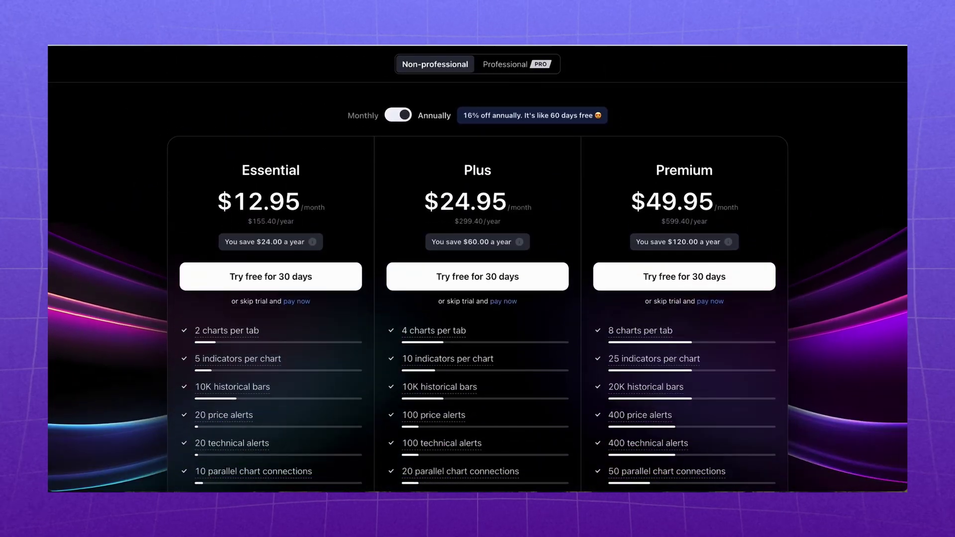
pyautogui.scroll(8, 478, 269)
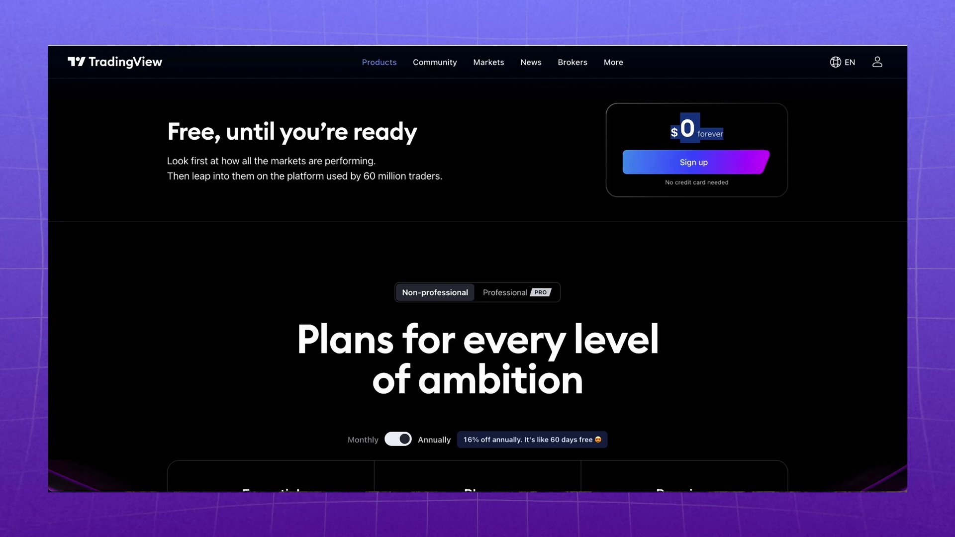
# Sign up for the free account and open the trading chart from the site's products
pyautogui.click(694, 162)
pyautogui.click(730, 324)
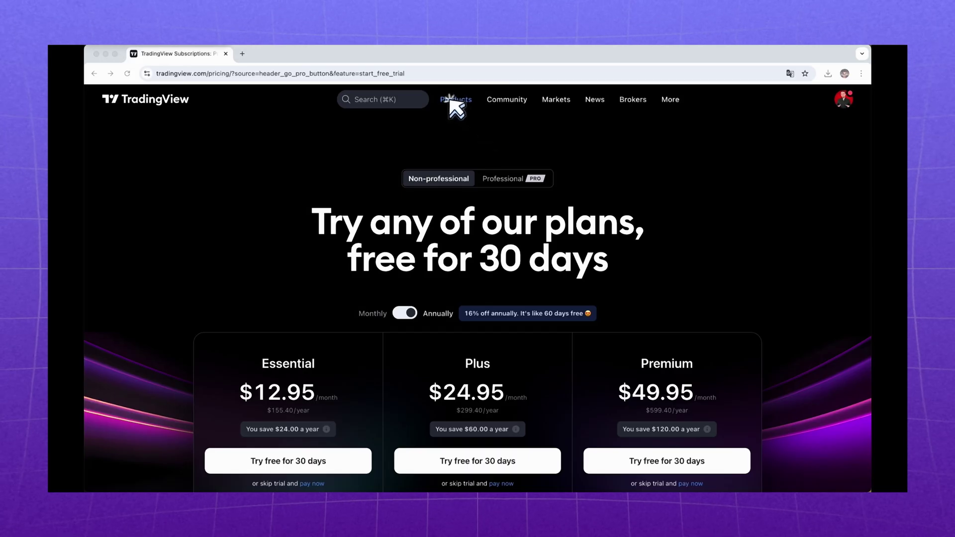
pyautogui.moveTo(455, 105)
pyautogui.click(517, 139)
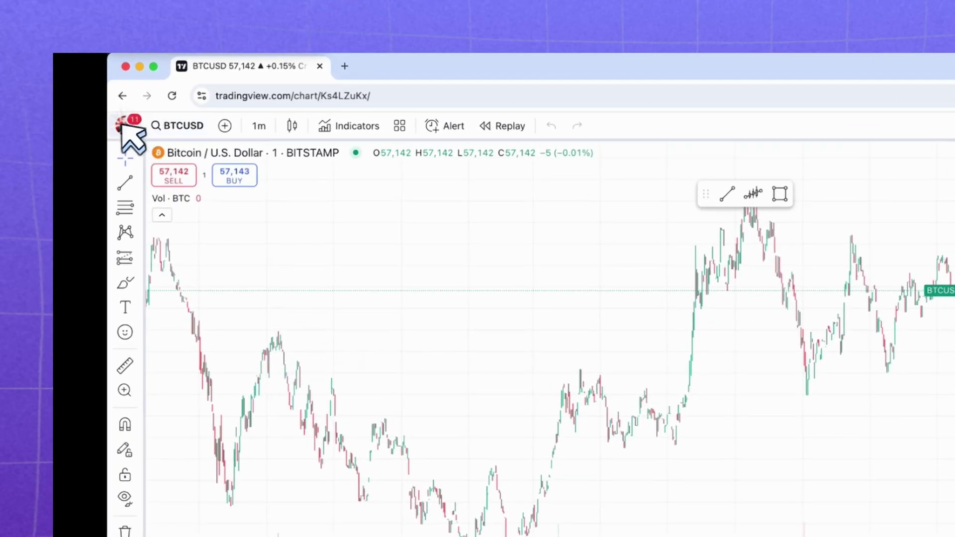
# Switch the chart interface to the dark theme
pyautogui.click(96, 93)
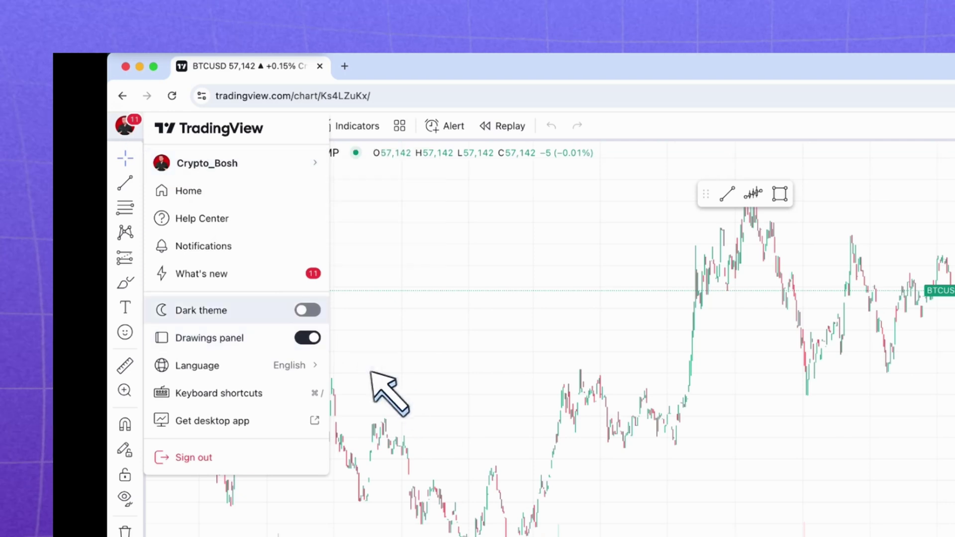
pyautogui.click(307, 310)
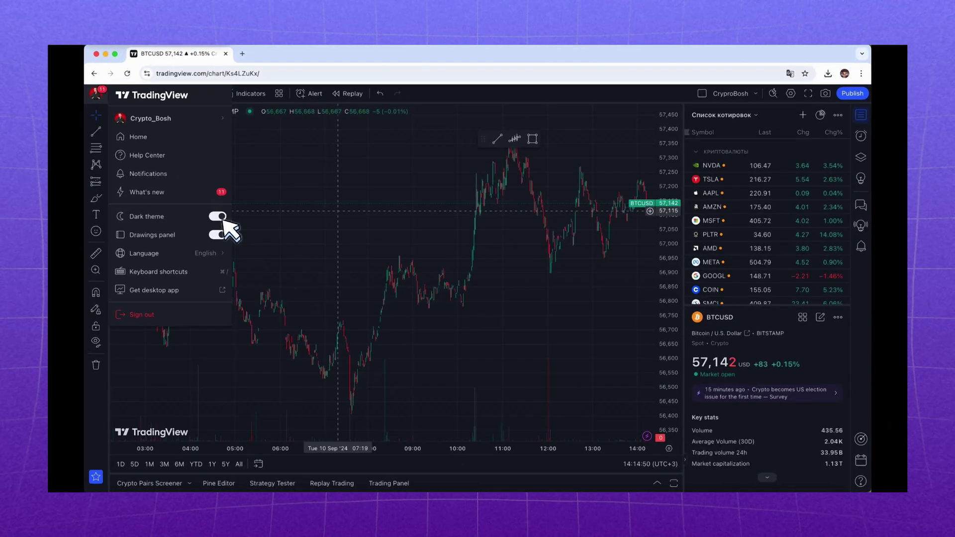
pyautogui.press('Escape')
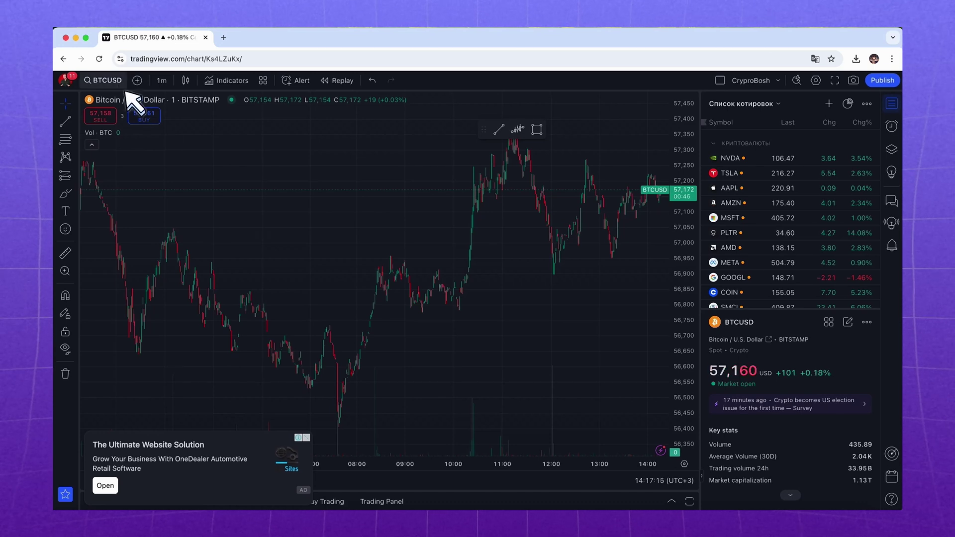
# Search the symbols for BTCUSDT and ETHUSDT and flag the Bybit spot pair of each
pyautogui.click(112, 78)
pyautogui.write('BTCUSDT')
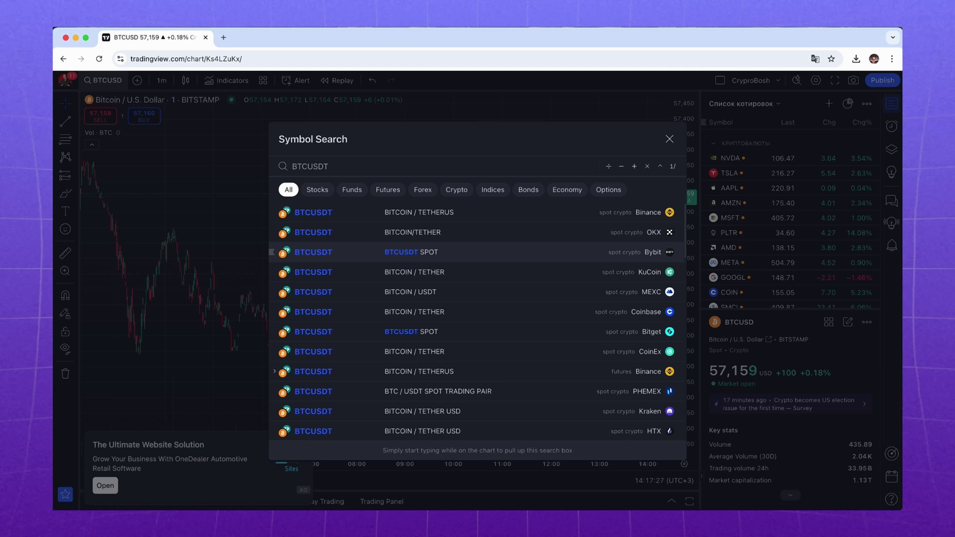
pyautogui.click(272, 253)
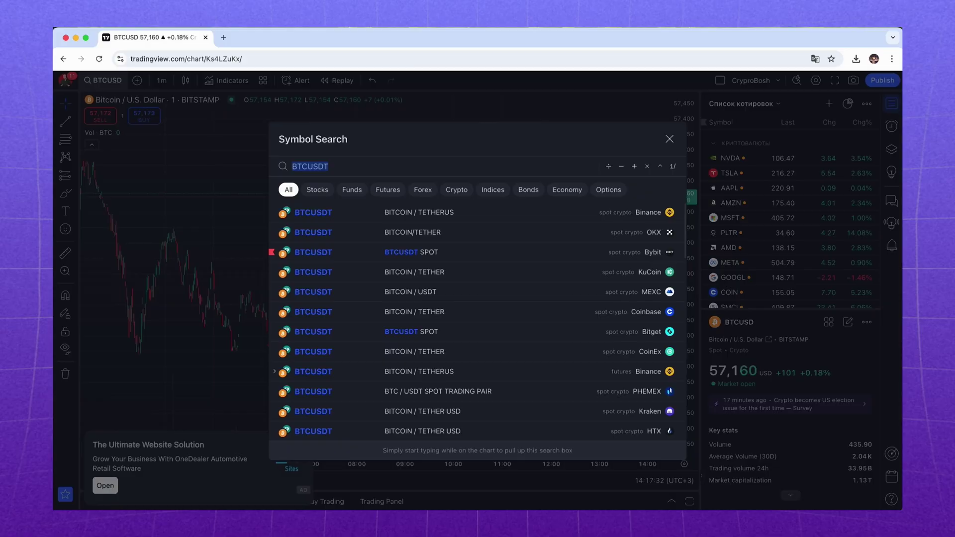
pyautogui.write('ETHUSDT')
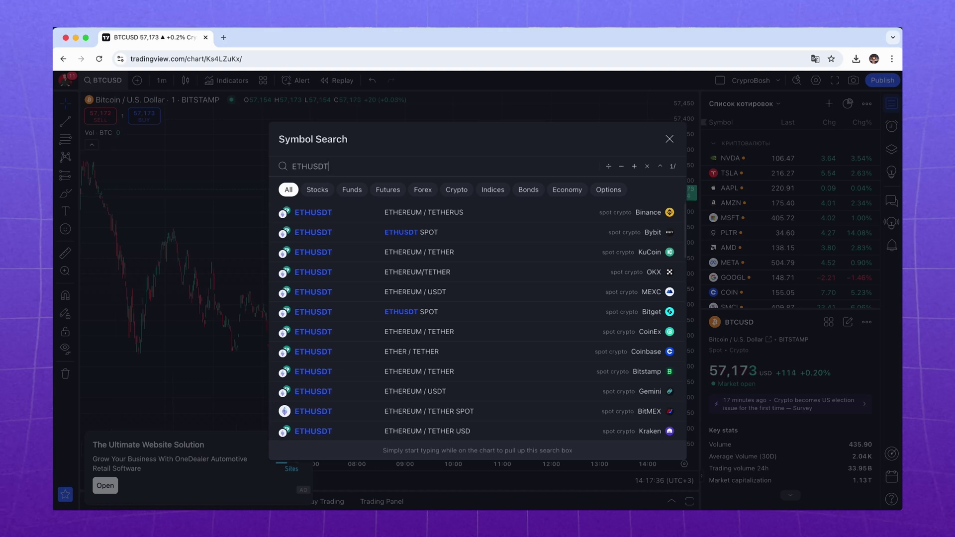
pyautogui.click(269, 231)
# Search for BTCUSDT again and load its Bybit spot pair on the chart
pyautogui.write('B')
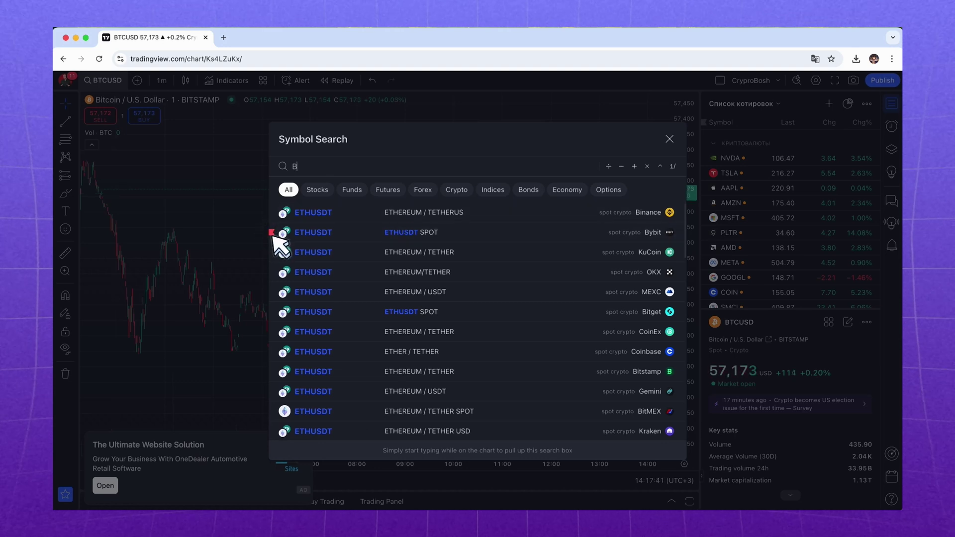
pyautogui.write('TCUSDT')
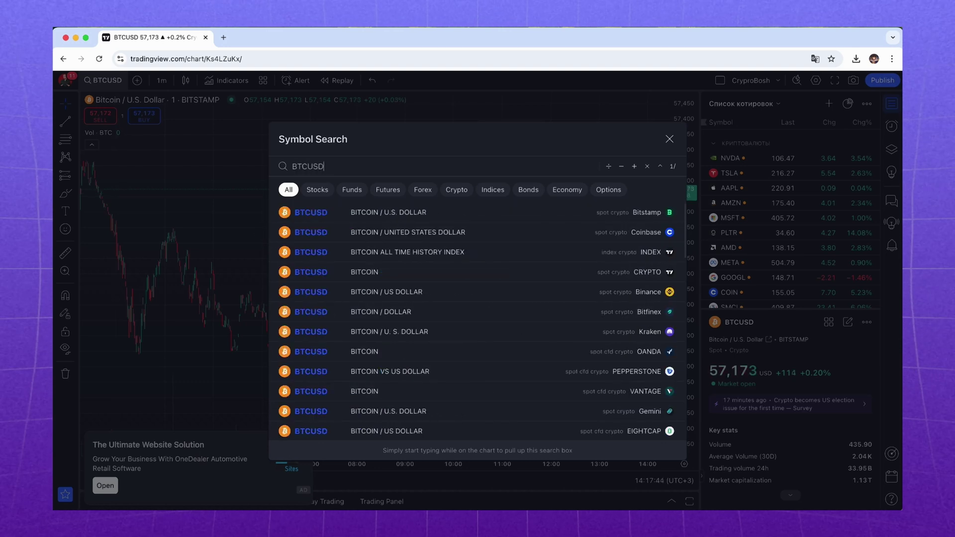
pyautogui.click(317, 253)
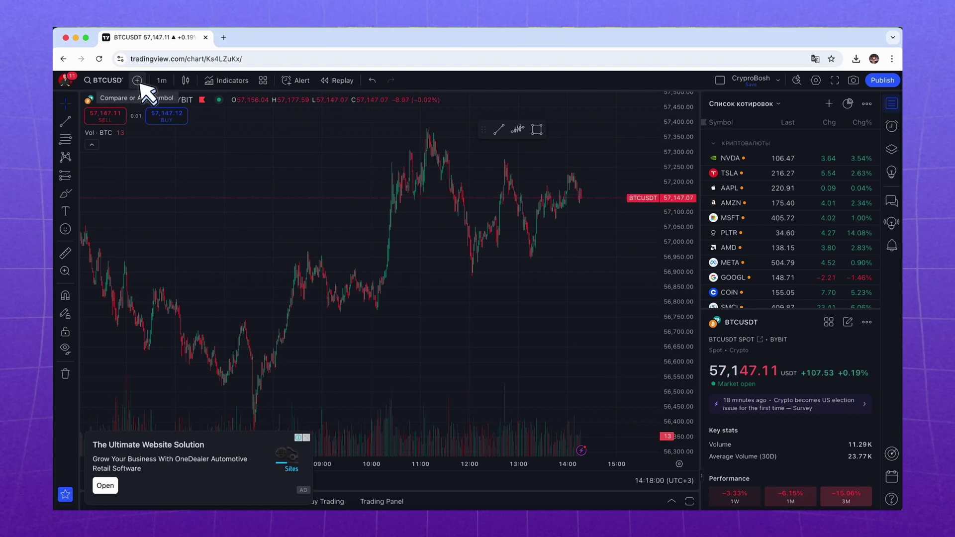
# Add the Bybit ETHUSDT spot pair to the chart as a comparison symbol
pyautogui.click(138, 81)
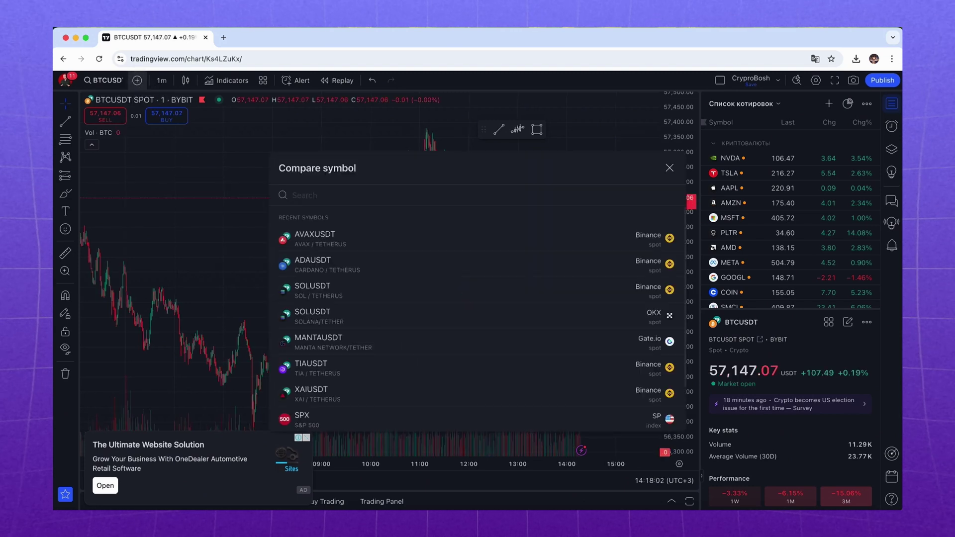
pyautogui.write('ETHUSDT')
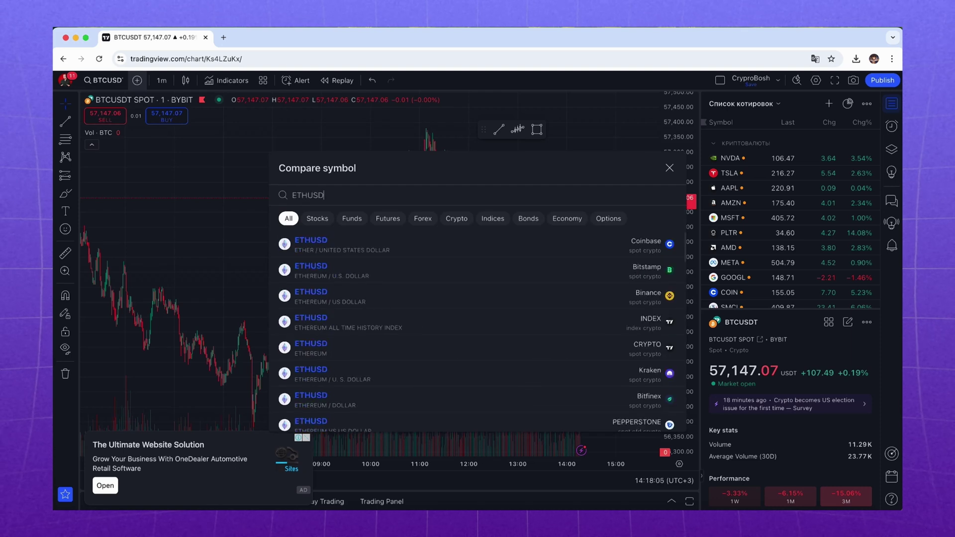
pyautogui.click(654, 269)
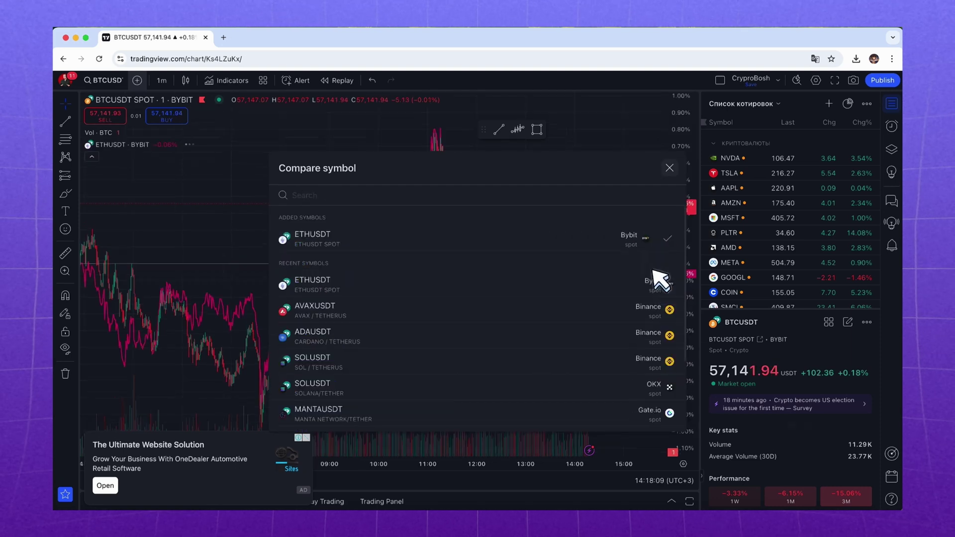
pyautogui.click(557, 270)
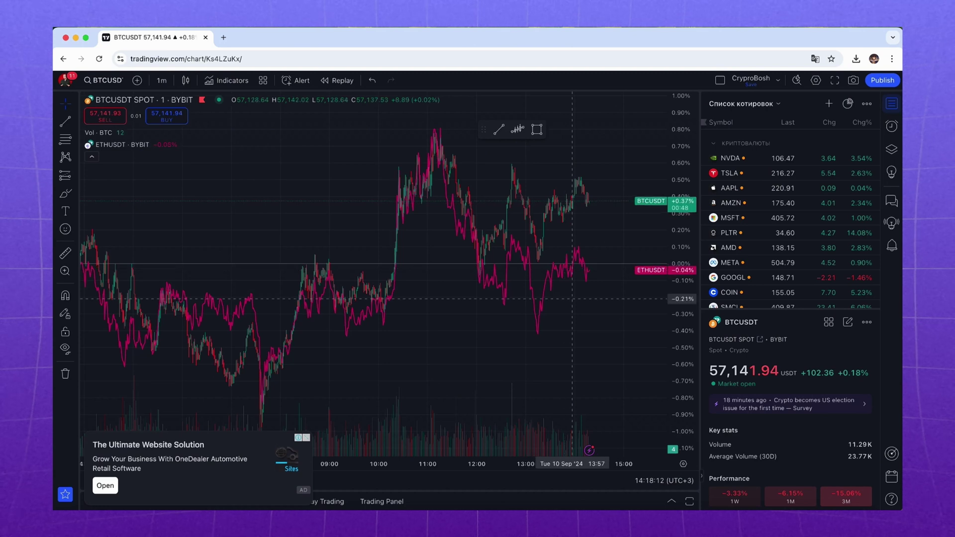
pyautogui.hscroll(3, 564, 263)
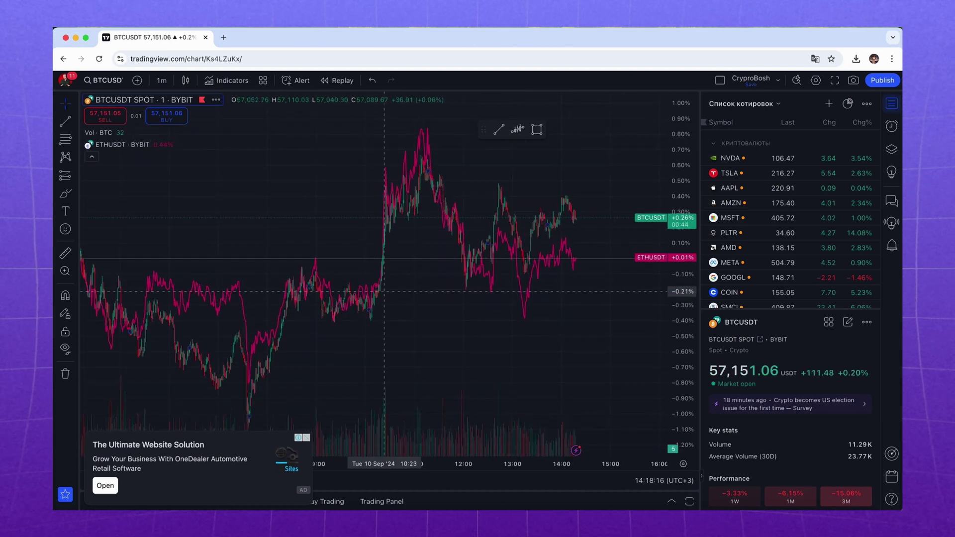
# Change the line colour of the ETHUSDT comparison to blue
pyautogui.moveTo(115, 144)
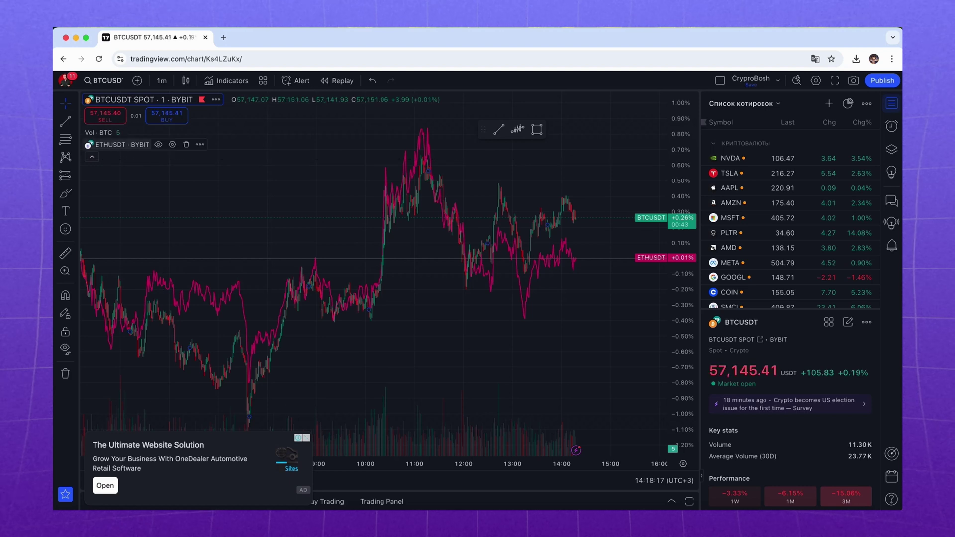
pyautogui.click(172, 145)
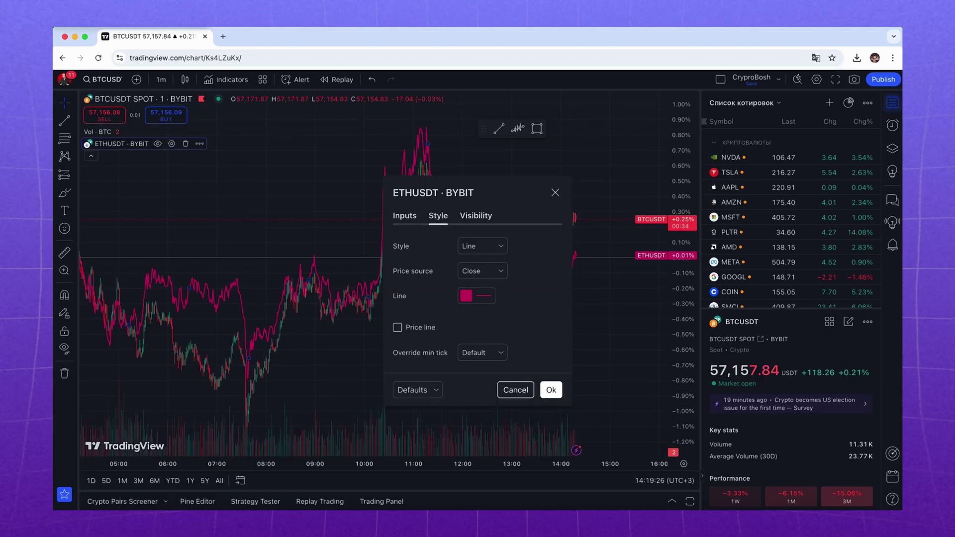
pyautogui.click(466, 296)
pyautogui.click(536, 327)
pyautogui.click(556, 193)
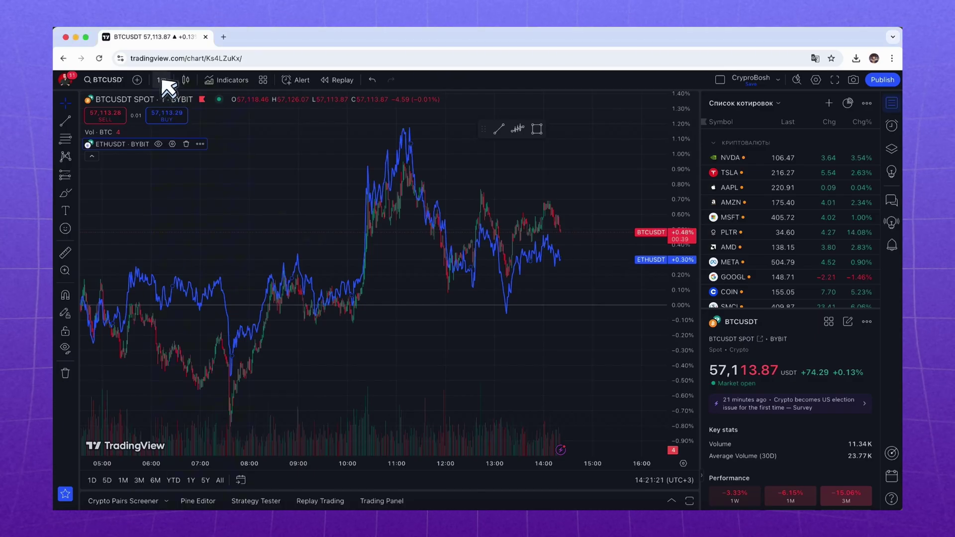
# Display the chart on the daily interval and in the one-day and five-day ranges
pyautogui.click(163, 80)
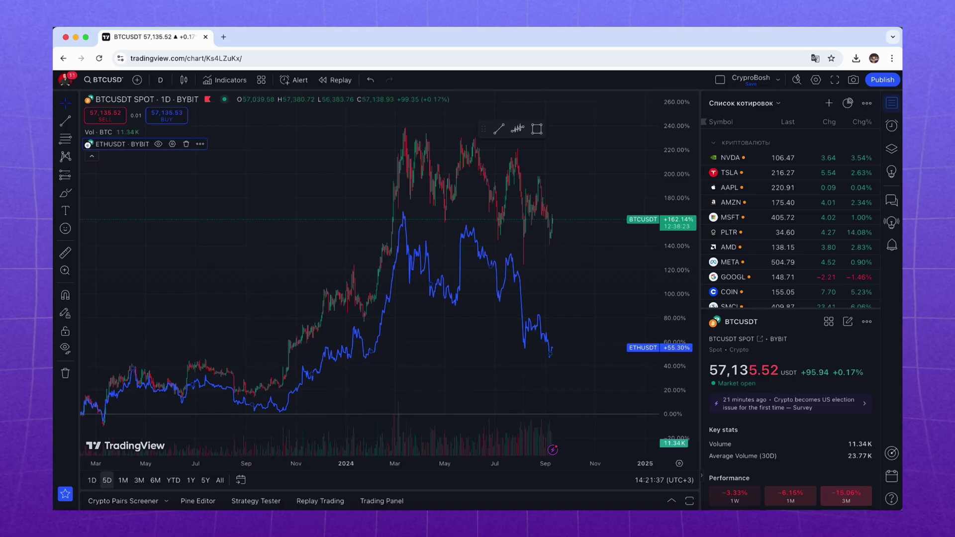
pyautogui.click(92, 480)
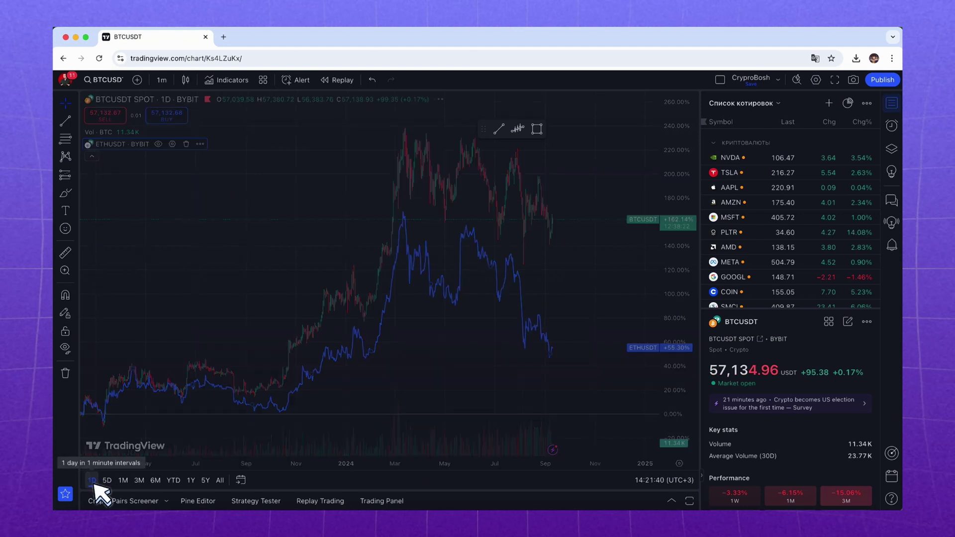
pyautogui.click(107, 481)
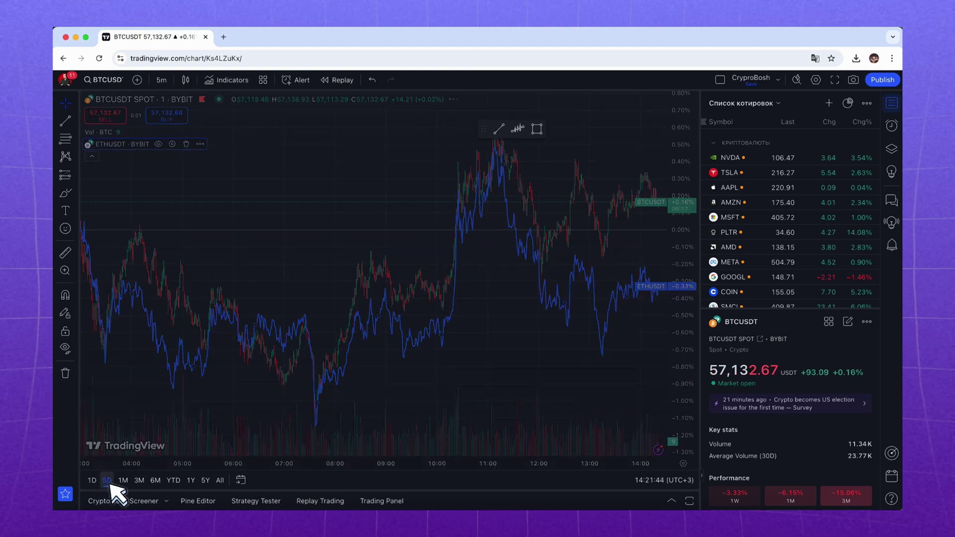
# Add the 1 hour and 1 day intervals to the favourites and switch the chart to 1 day
pyautogui.click(162, 79)
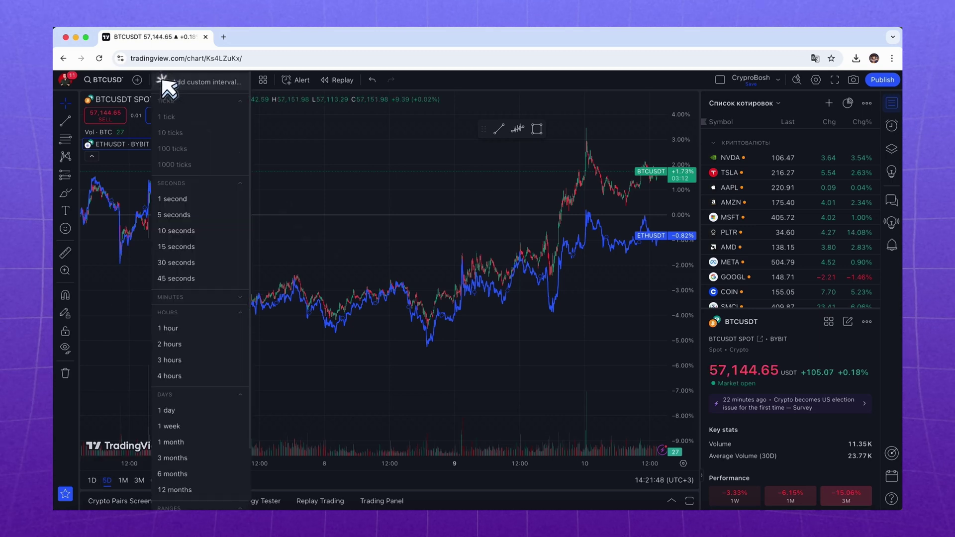
pyautogui.click(238, 328)
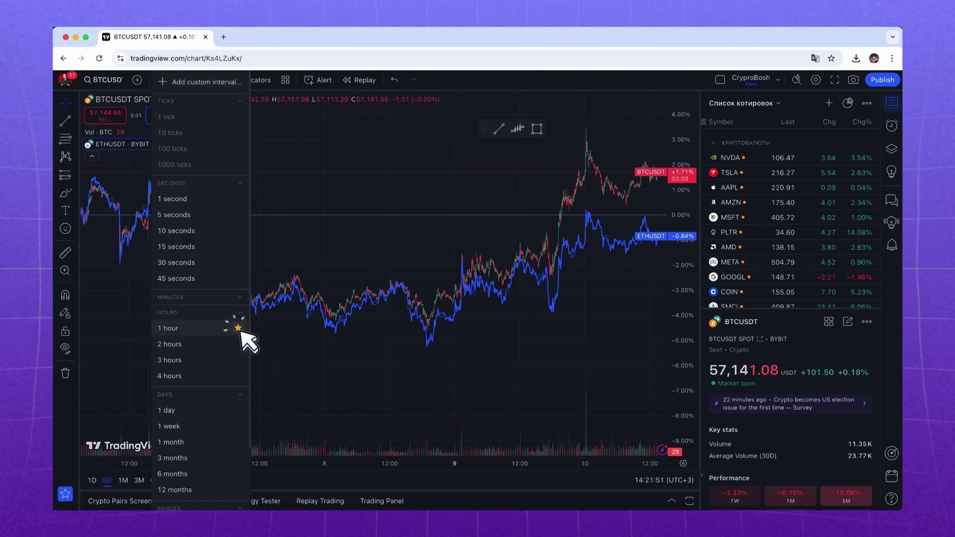
pyautogui.click(238, 410)
pyautogui.click(226, 411)
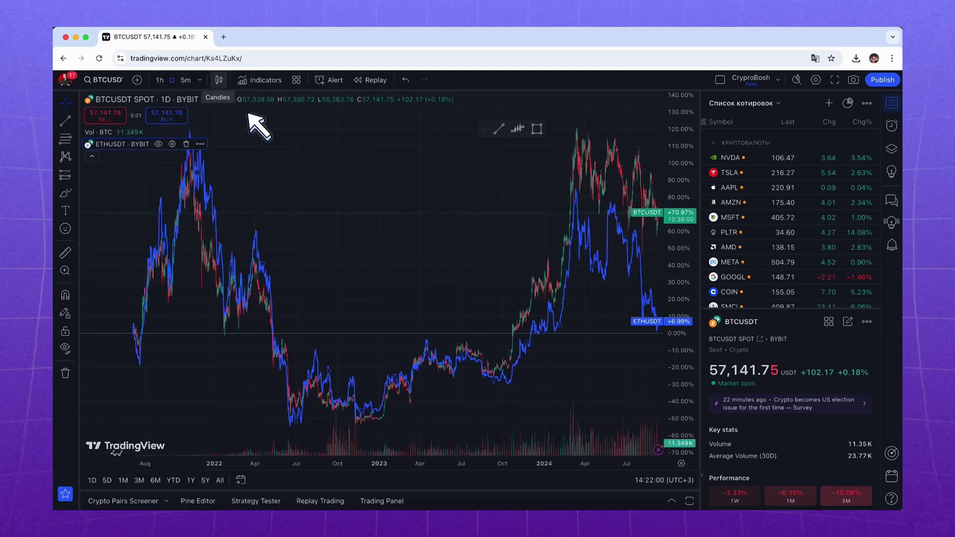
# Try the Hollow candles and Area chart types on the BTCUSDT chart
pyautogui.click(219, 80)
pyautogui.click(254, 123)
pyautogui.click(219, 81)
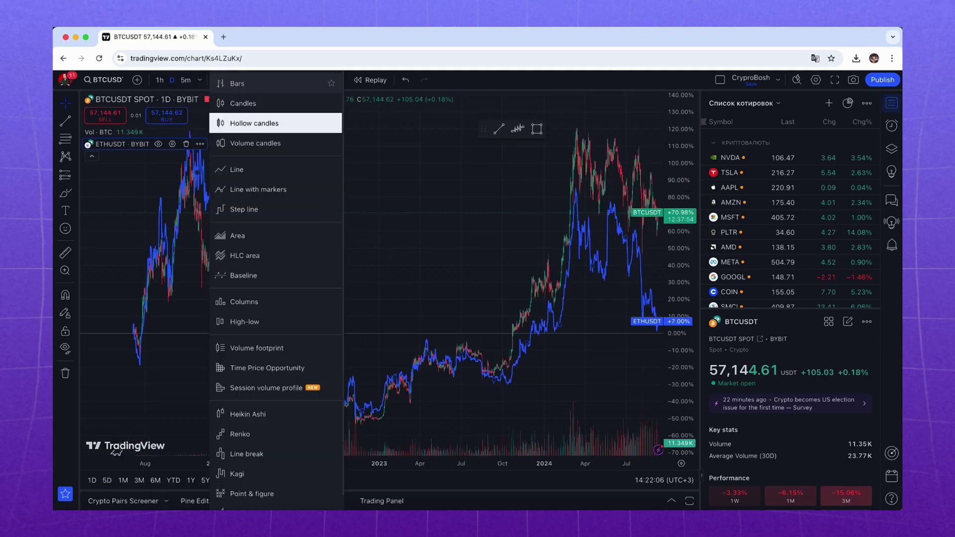
pyautogui.click(237, 235)
pyautogui.click(219, 81)
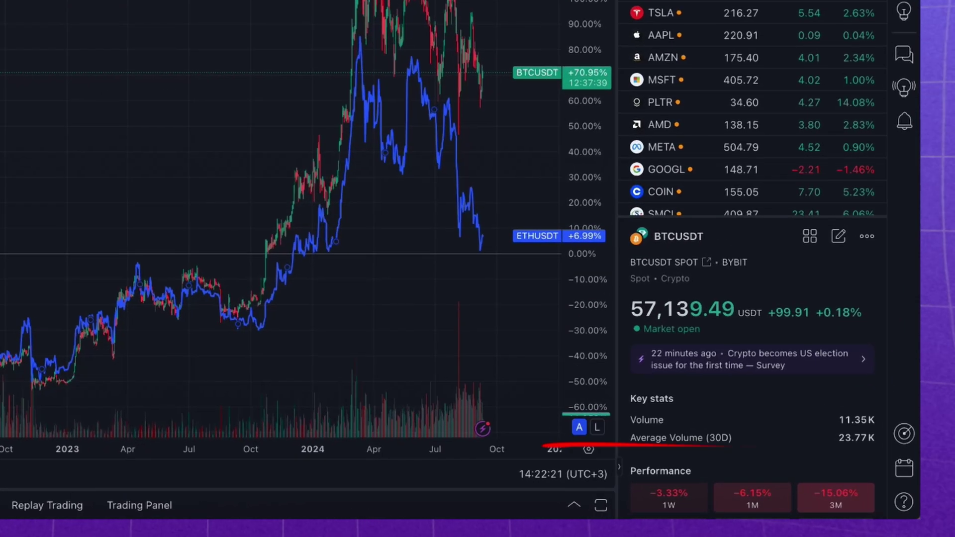
# Apply the Auto price scale and set the date range to all available BTCUSDT data
pyautogui.click(579, 427)
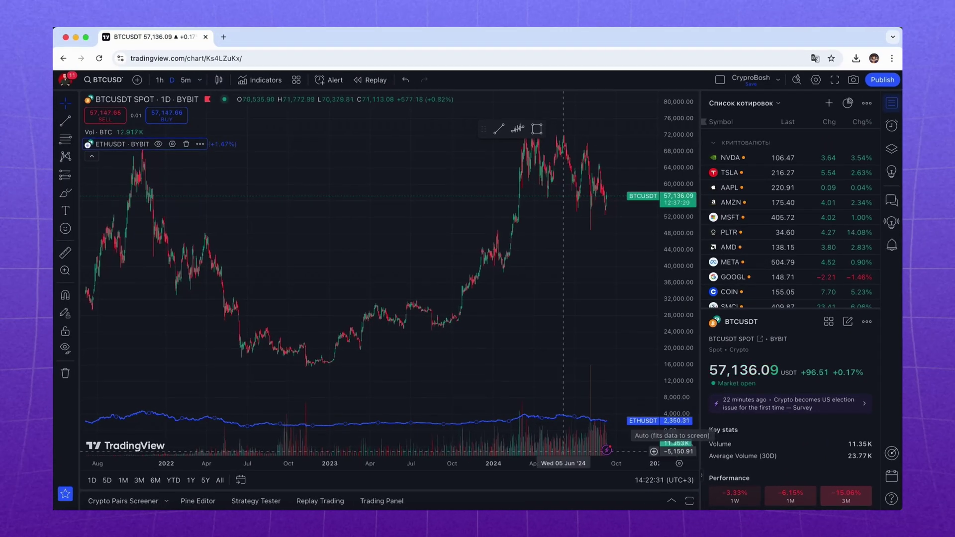
pyautogui.click(219, 480)
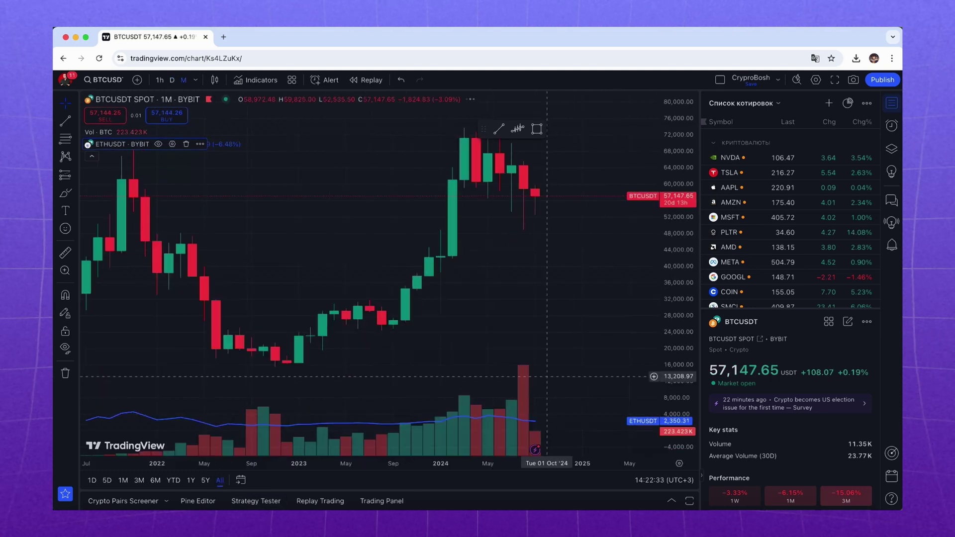
# Switch the chart's price axis to the logarithmic scale
pyautogui.click(685, 450)
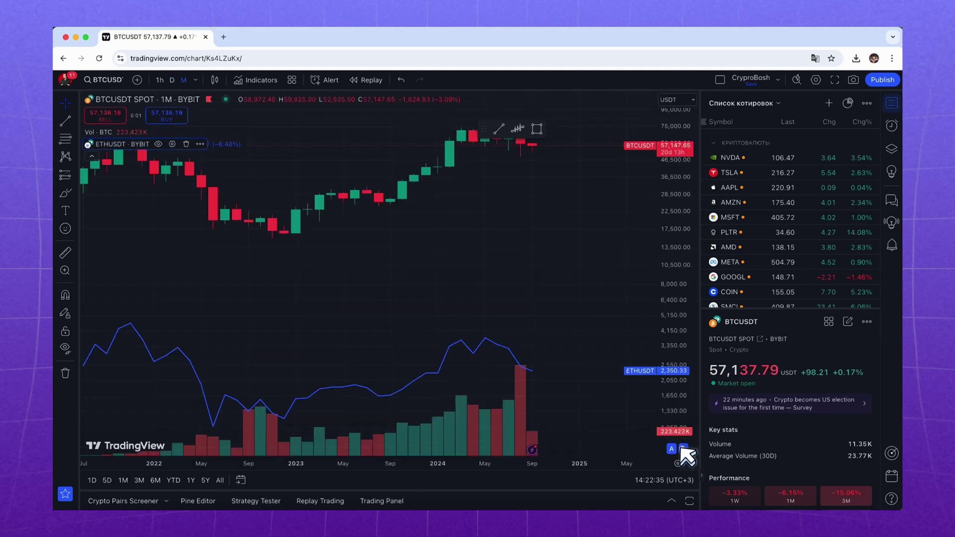
pyautogui.hotkey('alt', 'l')
pyautogui.hotkey('alt', 'l')
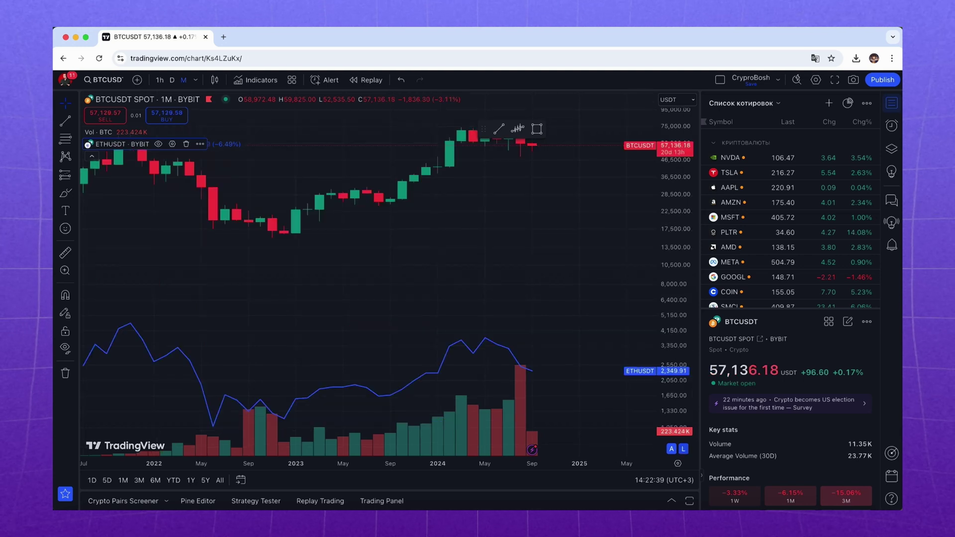
# Shift the BTCUSDT chart, rescale its price and time axes, and switch the price axis back from logarithmic to linear scale
pyautogui.moveTo(359, 382); pyautogui.dragTo(418, 382)
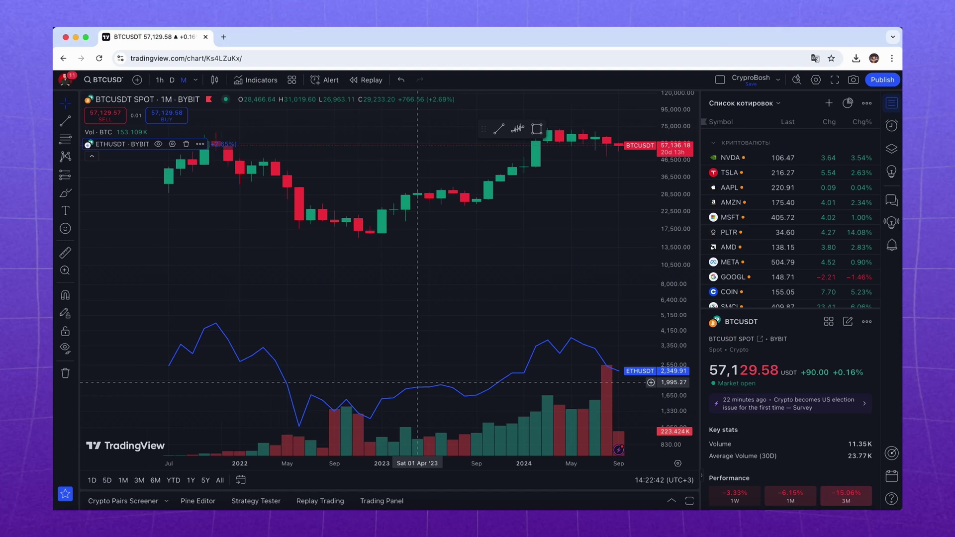
pyautogui.moveTo(674, 151)
pyautogui.mouseDown()
pyautogui.moveTo(674, 276)
pyautogui.moveTo(674, 140)
pyautogui.mouseUp()
pyautogui.scroll(1, 348, 323)
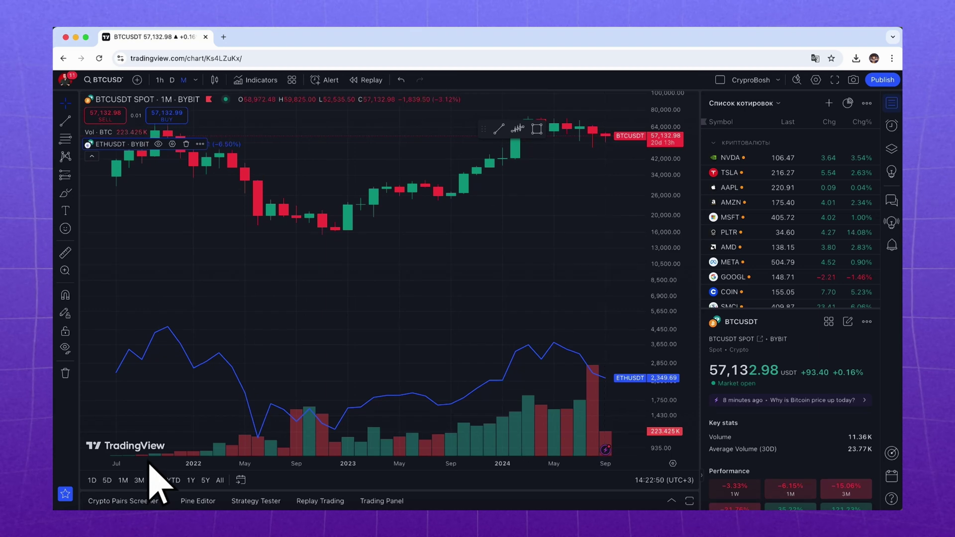
pyautogui.moveTo(149, 462); pyautogui.dragTo(89, 463)
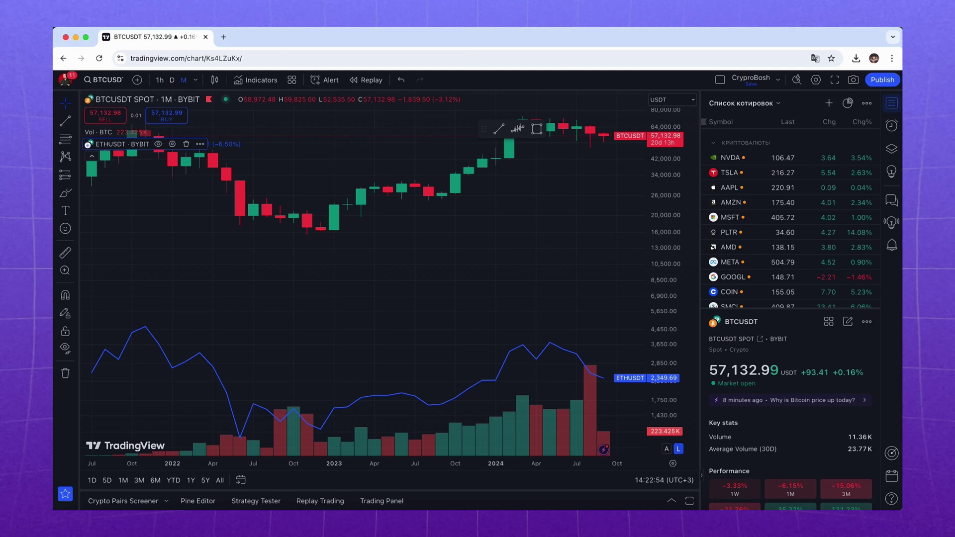
pyautogui.hotkey('alt', 'l')
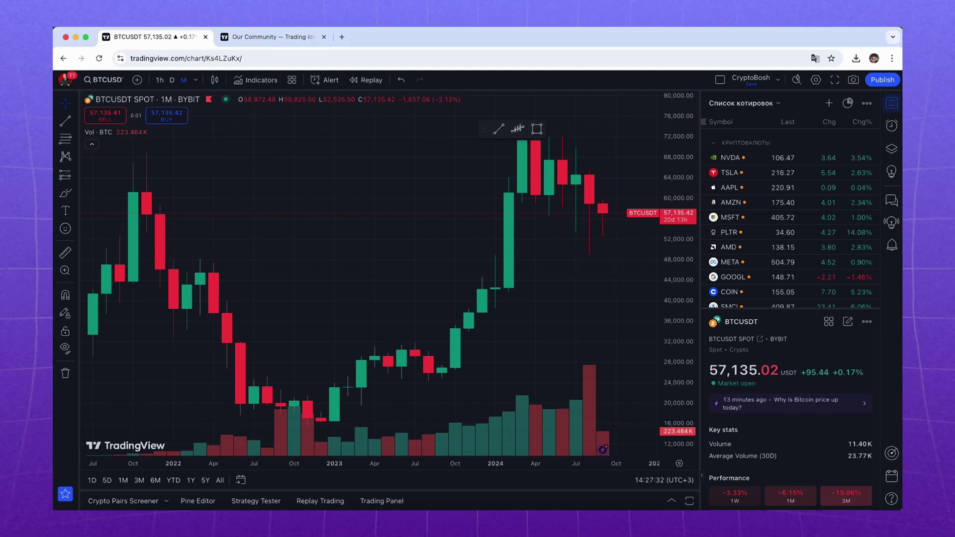
# Add the Relative Strength Index indicator to the BTCUSDT chart and mark it as a favourite
pyautogui.click(265, 84)
pyautogui.write('RSI')
pyautogui.click(398, 224)
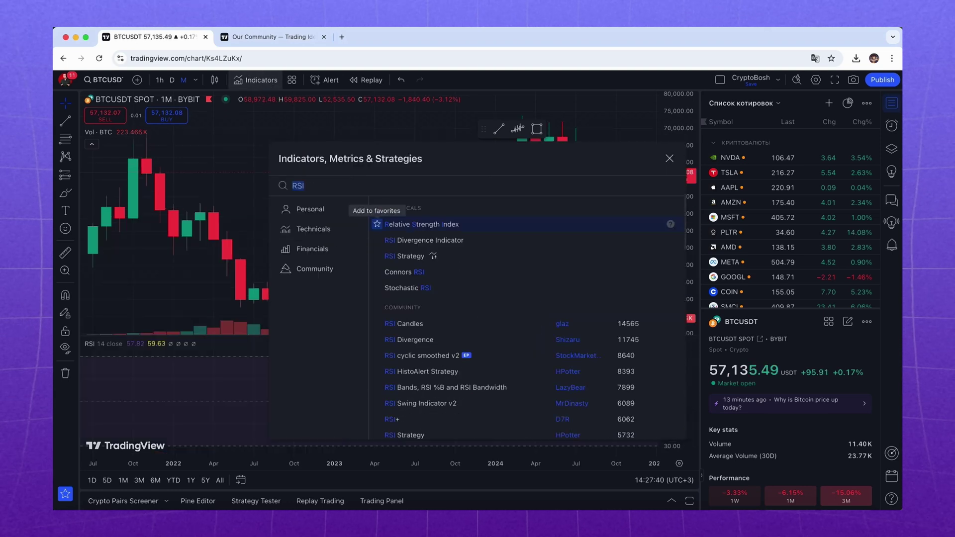
pyautogui.click(378, 225)
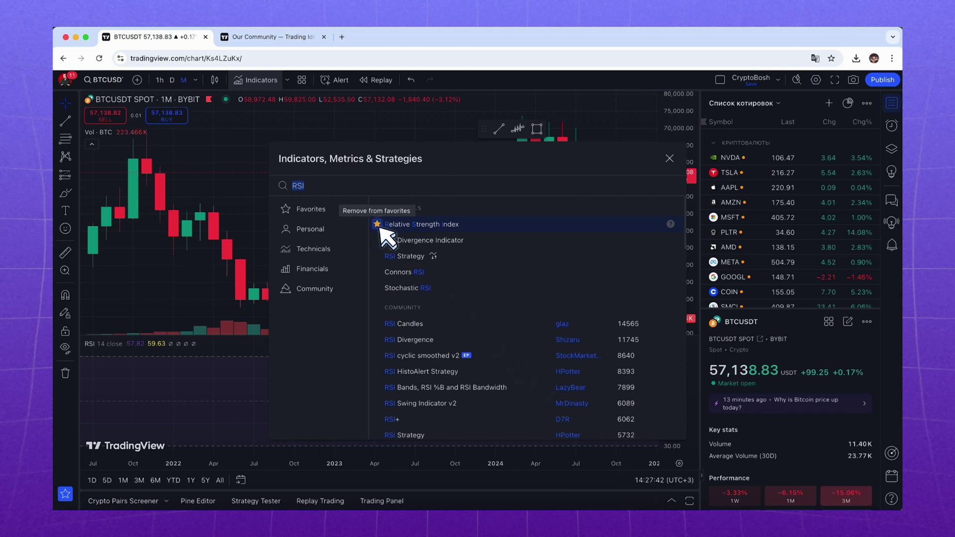
pyautogui.click(669, 159)
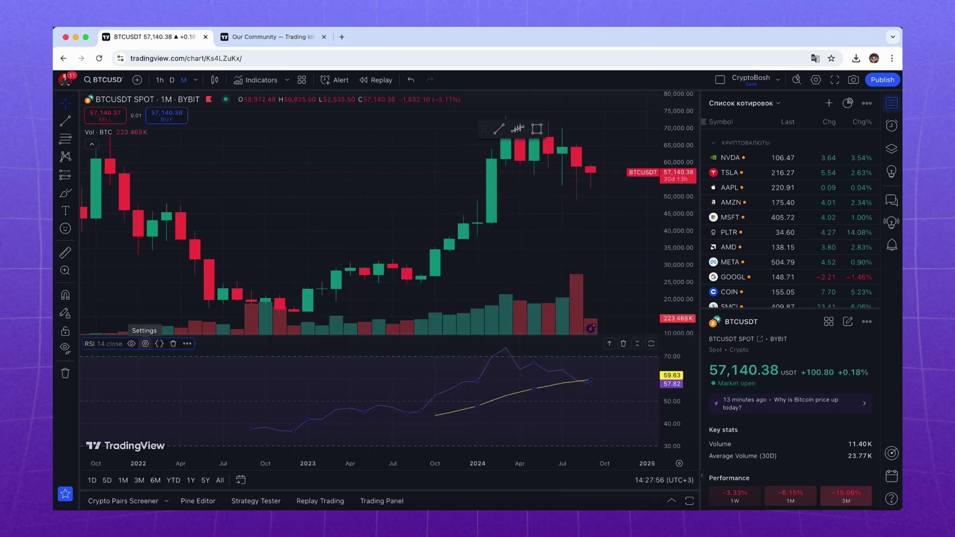
# Set the colour of the RSI line to white in the indicator's style settings
pyautogui.doubleClick(496, 382)
pyautogui.click(490, 151)
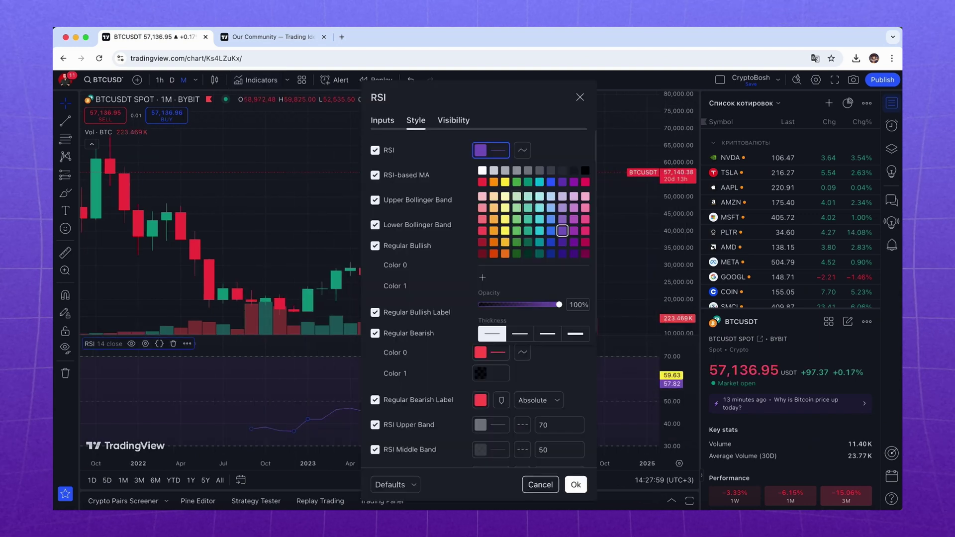
pyautogui.click(482, 171)
pyautogui.press('Return')
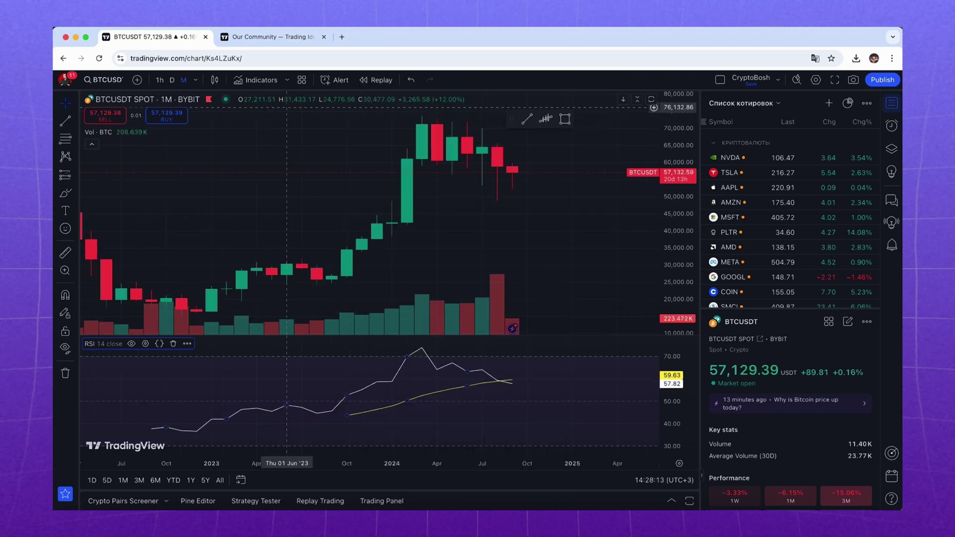
# Check the chart's indicator templates, and open the Indicators type among the community scripts
pyautogui.click(301, 81)
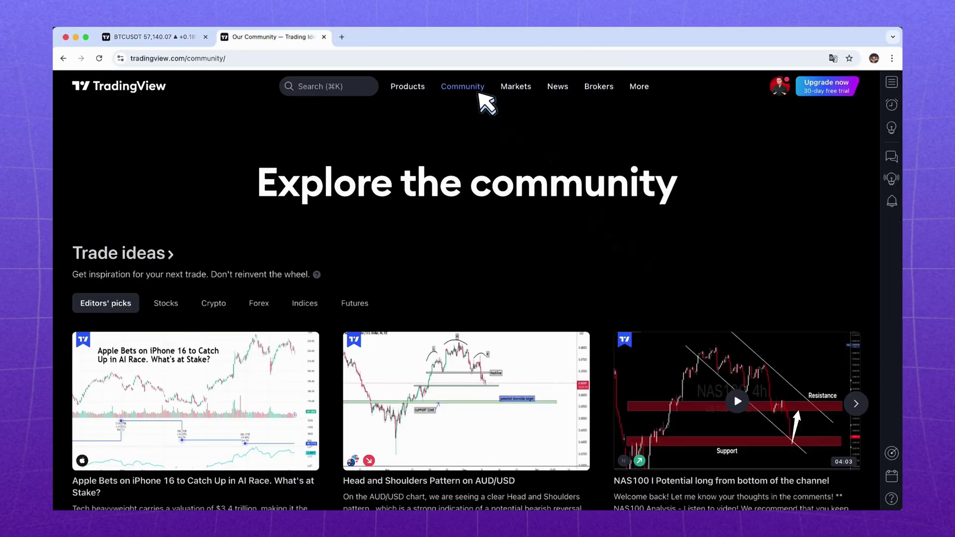
pyautogui.moveTo(482, 90)
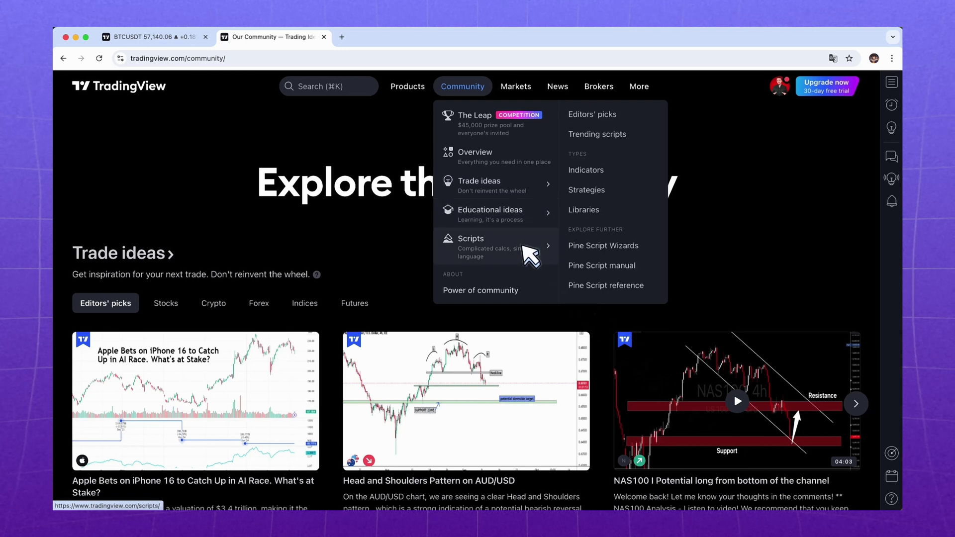
pyautogui.click(520, 244)
pyautogui.click(613, 171)
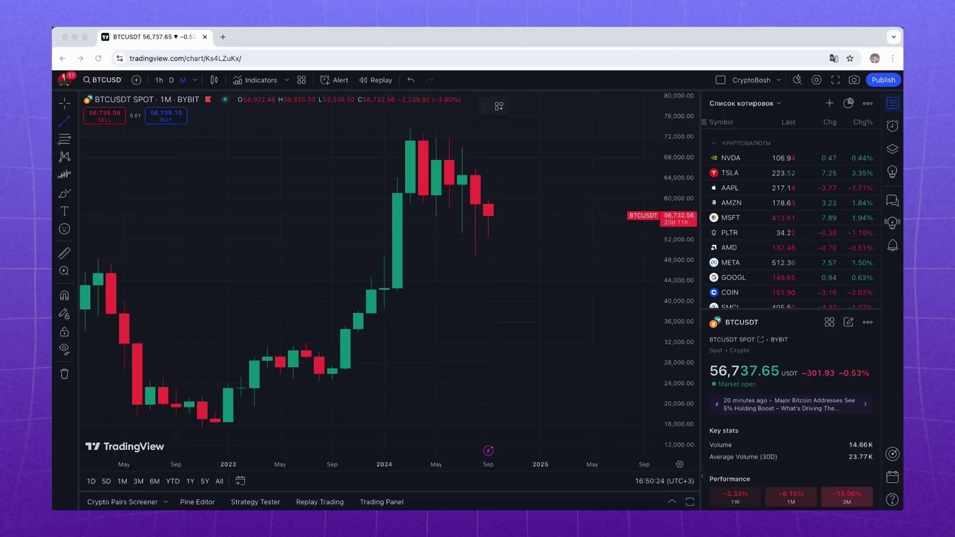
# Create a BTCUSDT alert for the price crossing 56,900, triggering only once, with the matching message
pyautogui.click(340, 81)
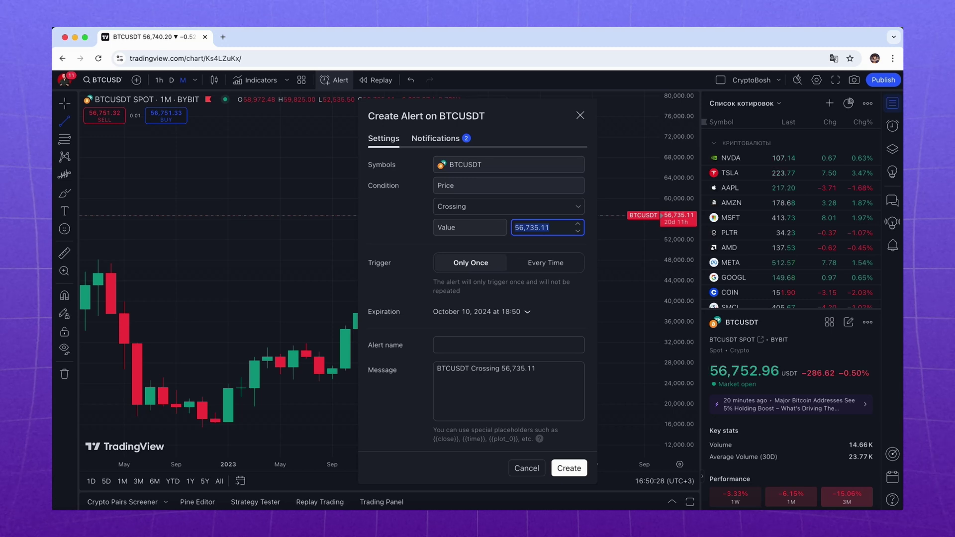
pyautogui.click(548, 228)
pyautogui.press('BackSpace')
pyautogui.press('BackSpace')
pyautogui.press('BackSpace')
pyautogui.press('BackSpace')
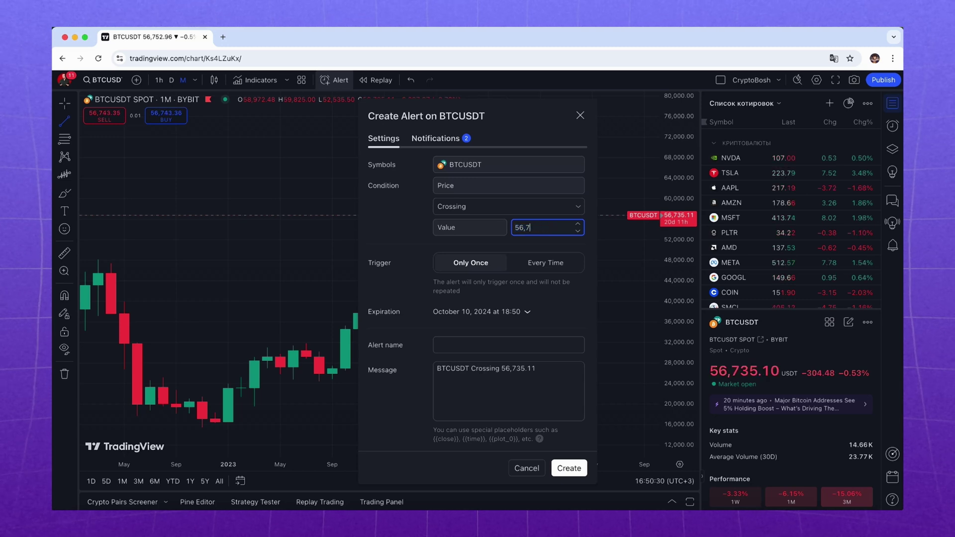
pyautogui.write('900')
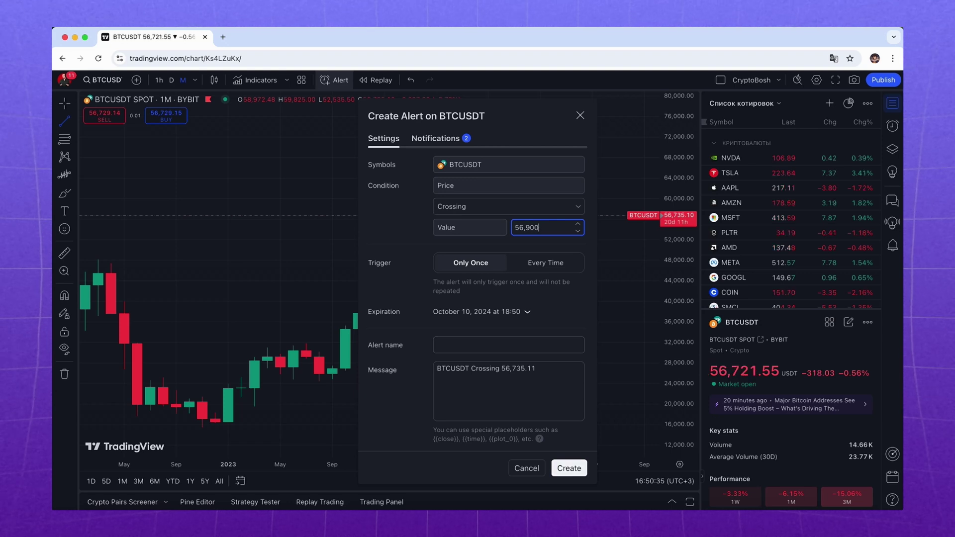
pyautogui.click(536, 368)
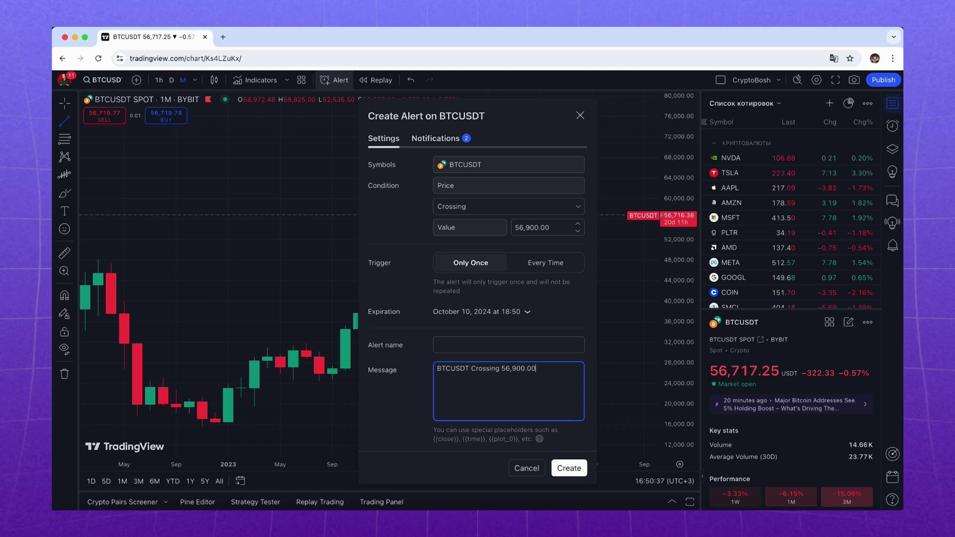
pyautogui.click(569, 468)
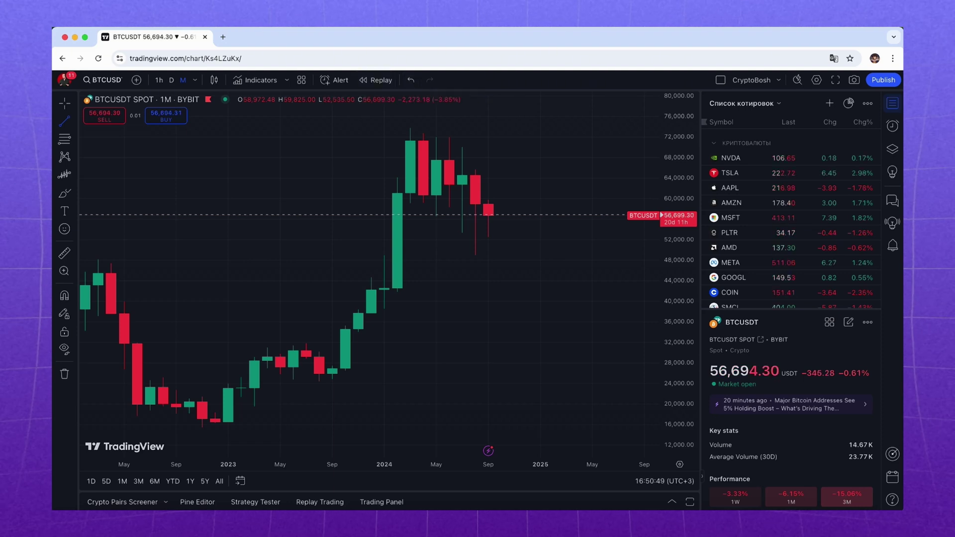
# Examine the chart's multi-chart layout, fullscreen, snapshot and publishing options
pyautogui.click(722, 81)
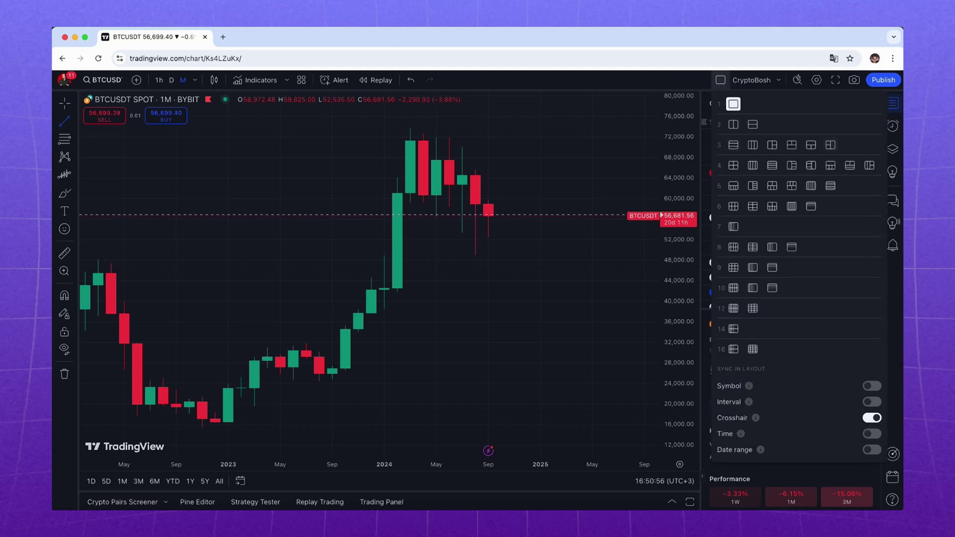
pyautogui.click(836, 81)
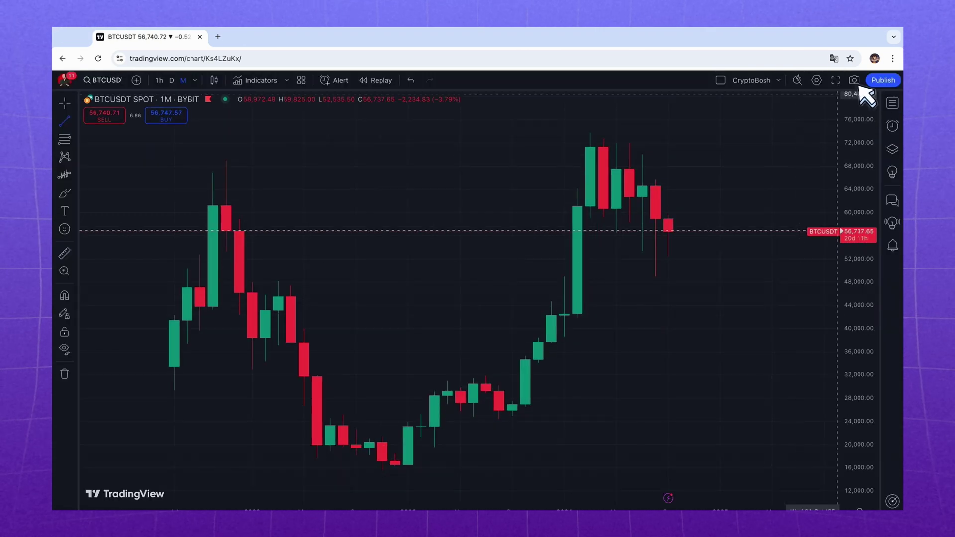
pyautogui.click(855, 81)
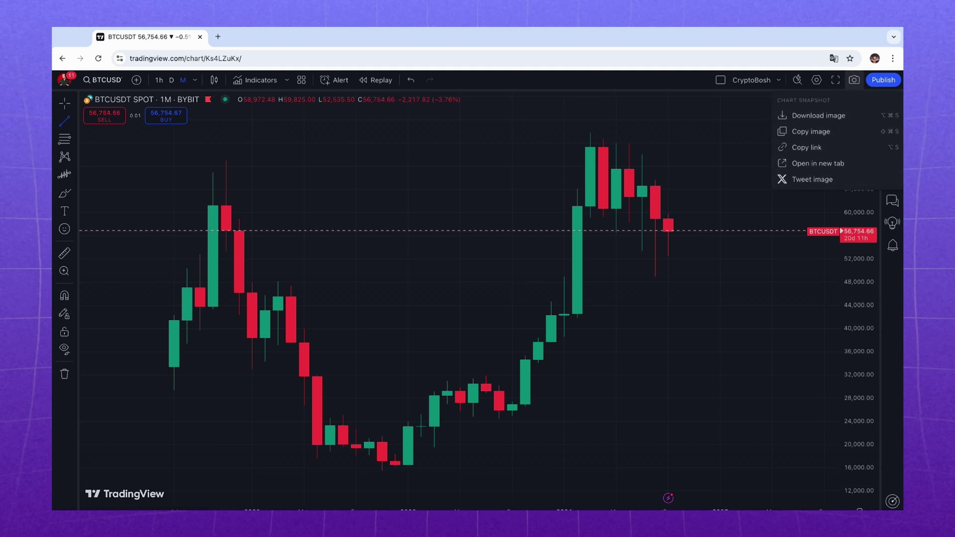
pyautogui.click(854, 80)
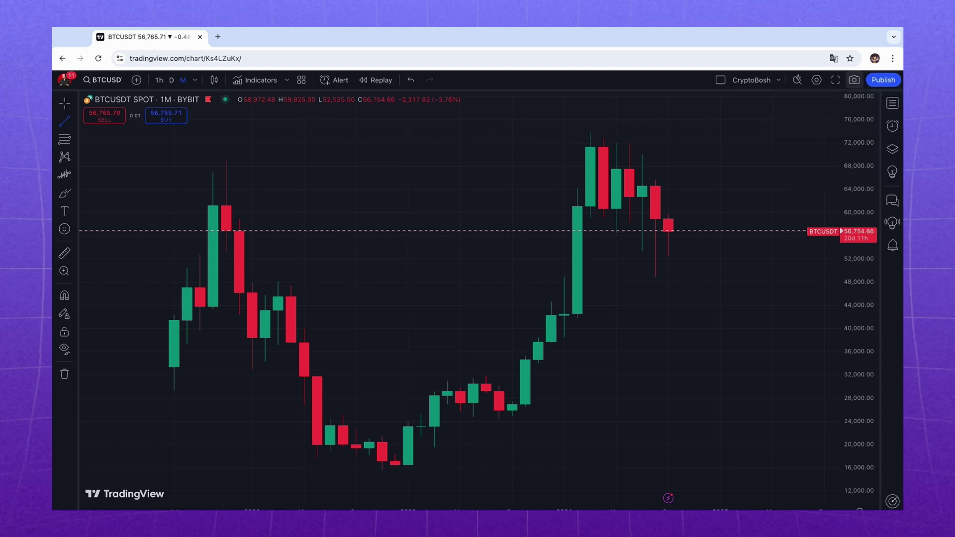
pyautogui.click(893, 82)
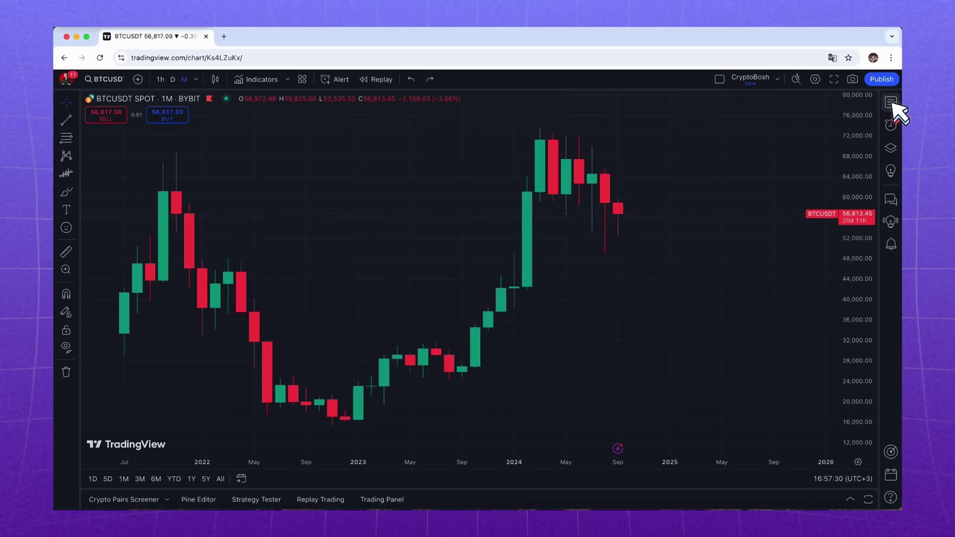
# Show the List of quotes watchlist and clear all of its symbols
pyautogui.click(892, 103)
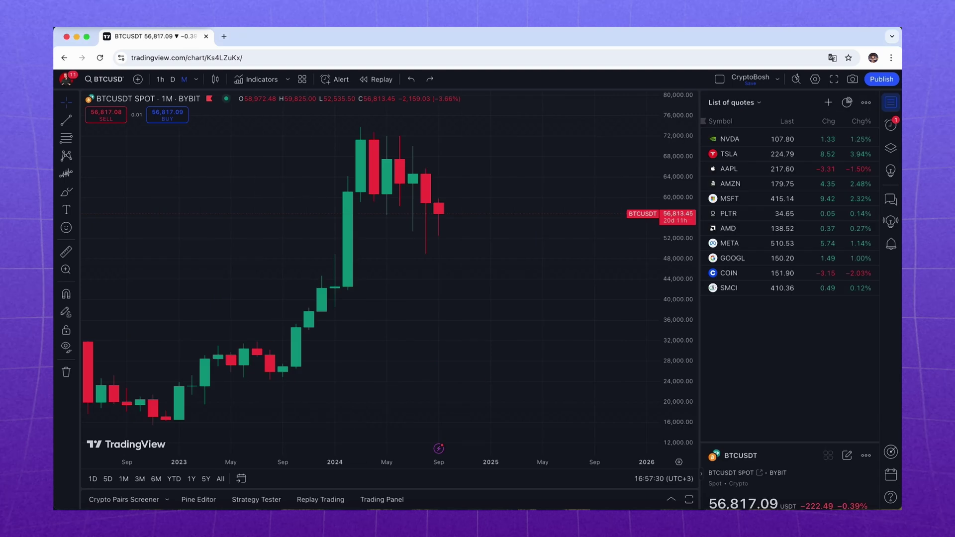
pyautogui.click(759, 105)
pyautogui.click(761, 187)
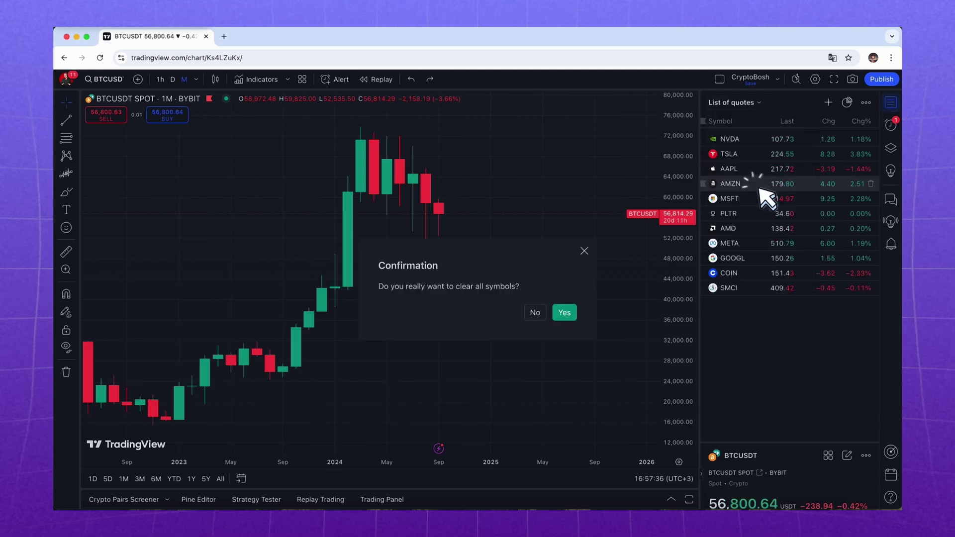
pyautogui.press('Return')
# Add the BTCUSDT, ETHUSDT, AVAXUSDT and SOLUSDT pairs to the empty watchlist
pyautogui.click(830, 104)
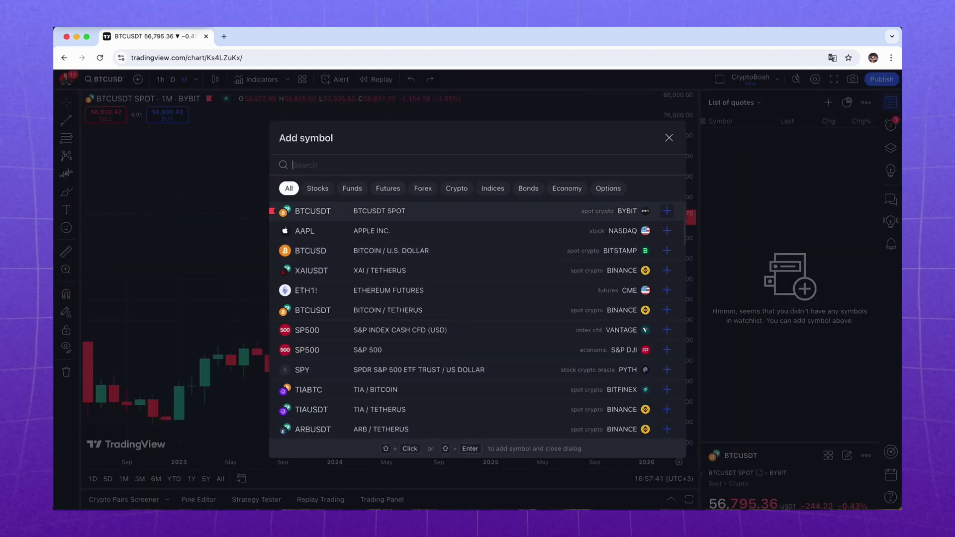
pyautogui.click(668, 211)
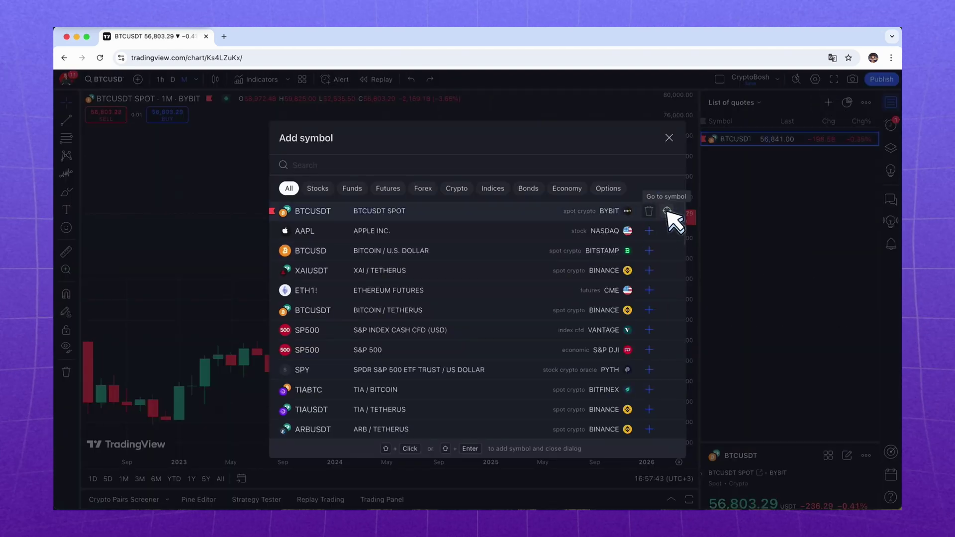
pyautogui.write('ETH')
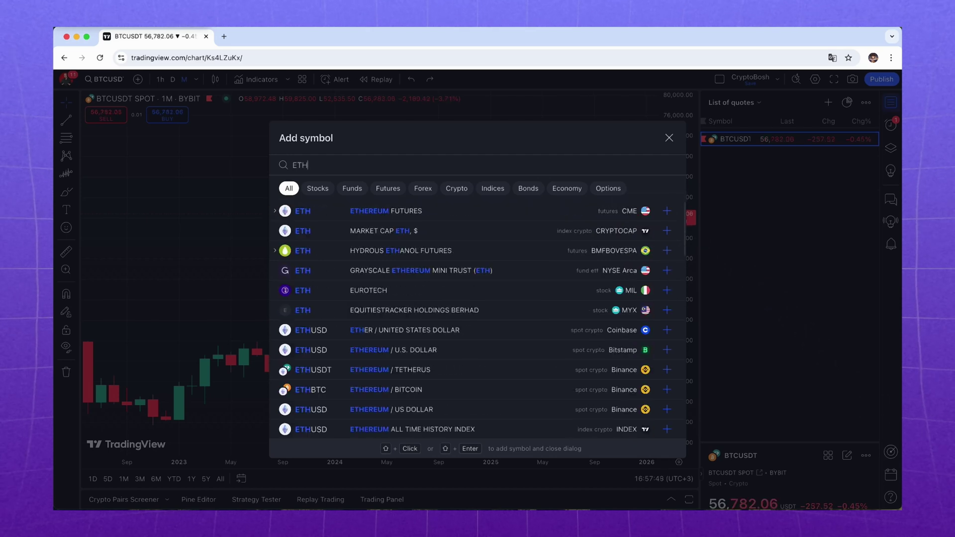
pyautogui.write('USDT')
pyautogui.press('Return')
pyautogui.write('AVAXUSDT')
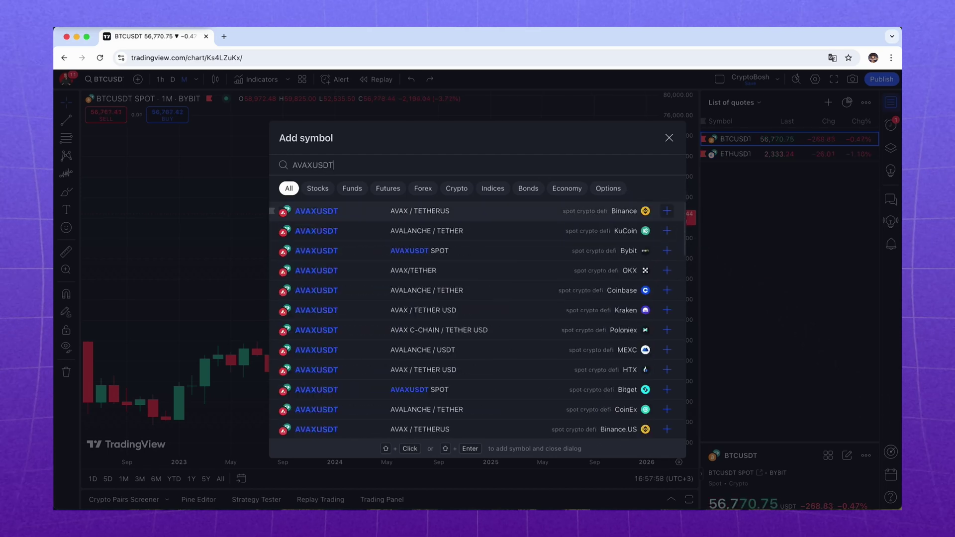
pyautogui.press('Return')
pyautogui.write('SOLUSDT')
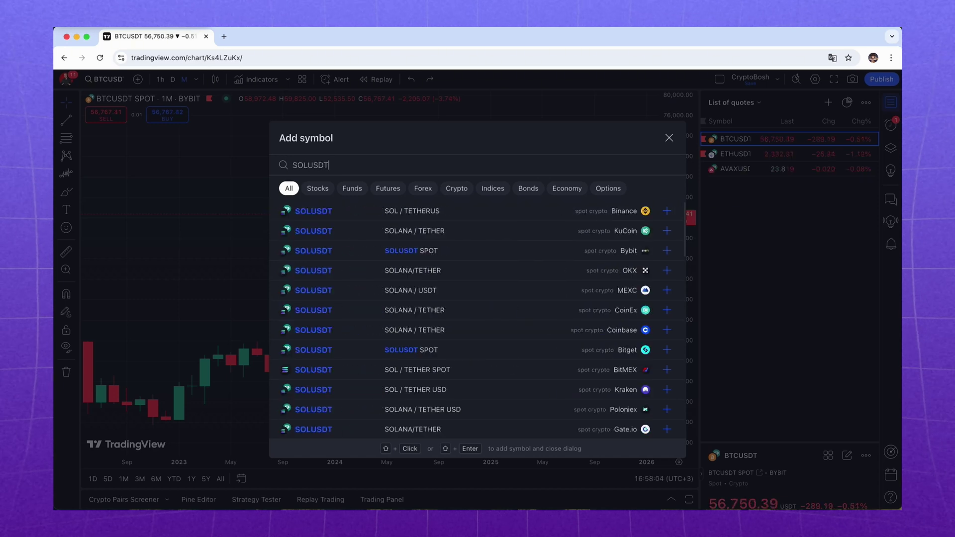
pyautogui.hotkey('shift', 'Return')
# Go through the charts of the watchlist pairs one after another, ending back on BTCUSDT
pyautogui.press('Down')
pyautogui.press('Down')
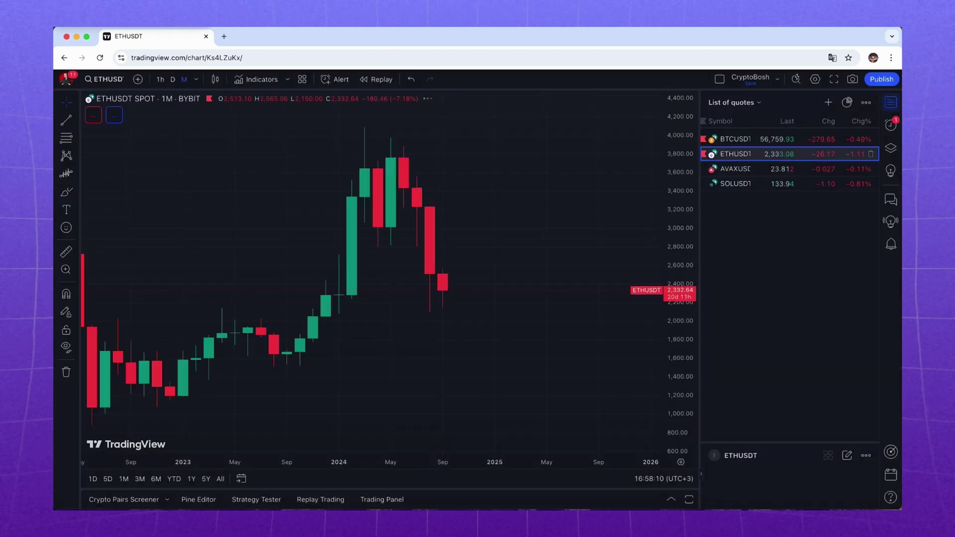
pyautogui.press('Down')
pyautogui.press('Down')
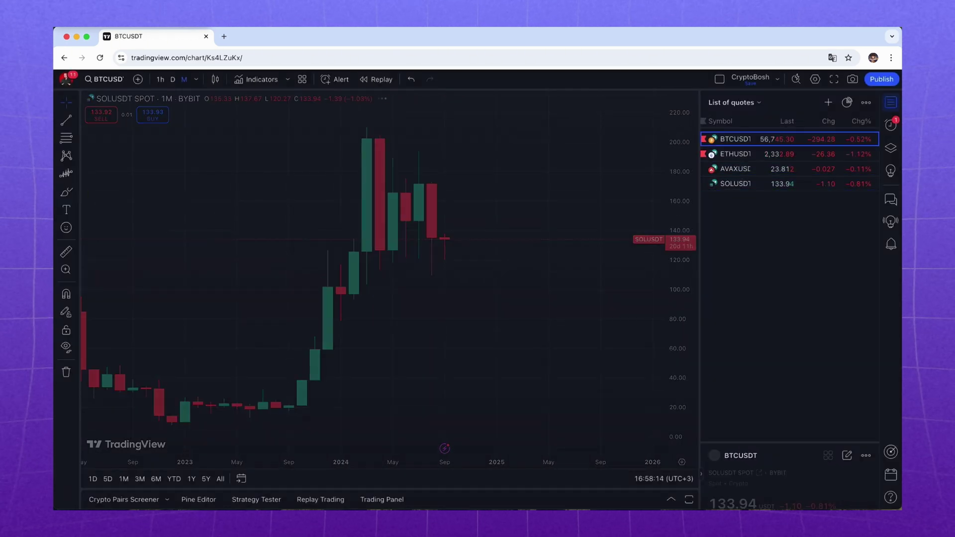
# Inspect the details of the BTCUSDT Crossing 56,900.00 alert and delete it from the alert list
pyautogui.click(891, 125)
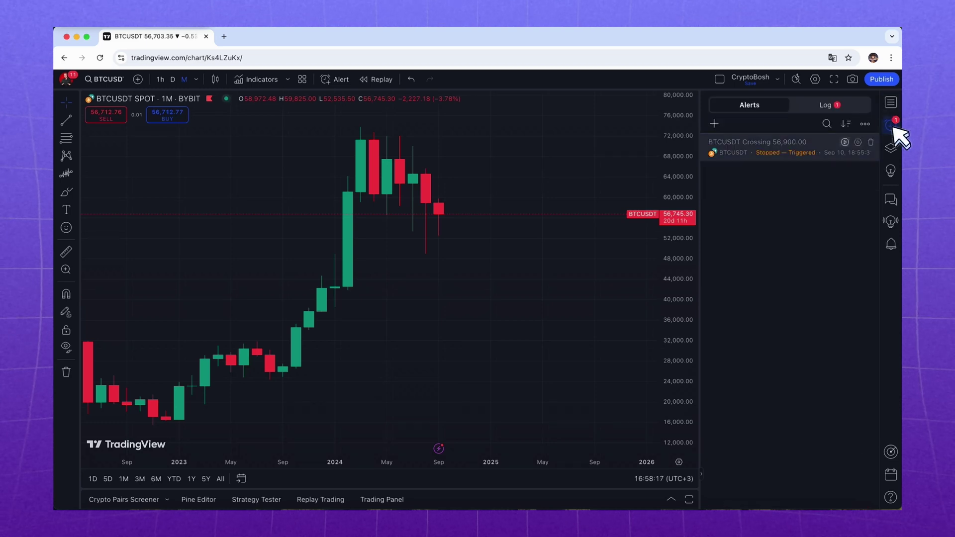
pyautogui.moveTo(761, 147)
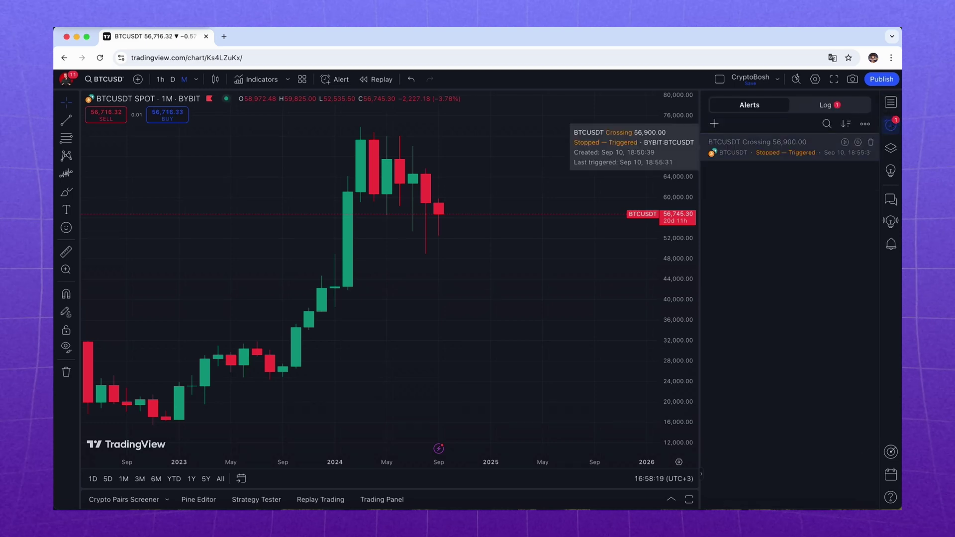
pyautogui.click(871, 143)
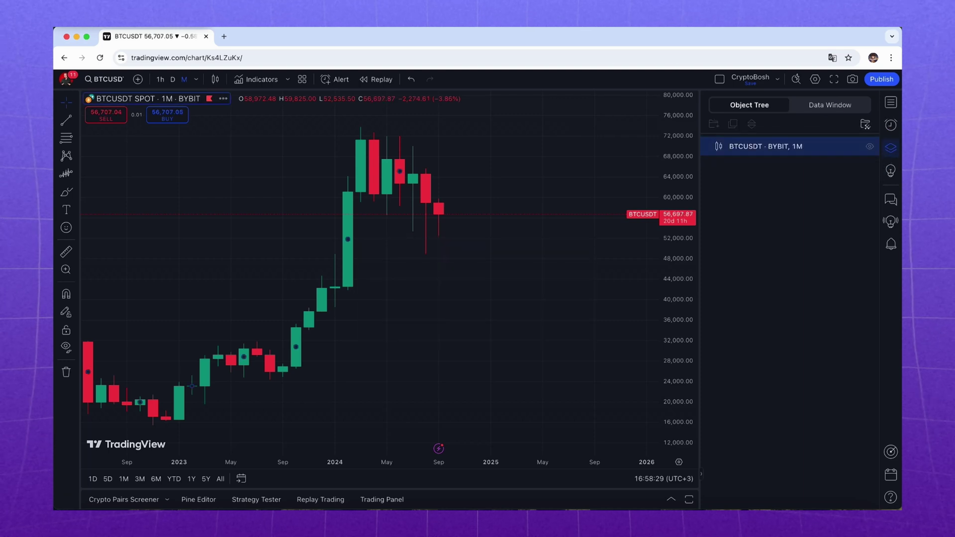
# Open the public community chats beside the chart
pyautogui.click(891, 200)
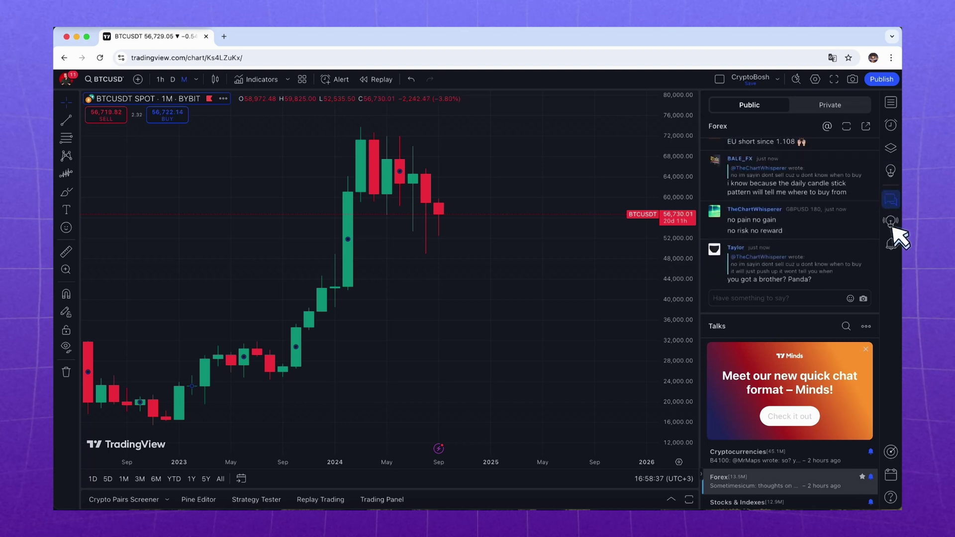
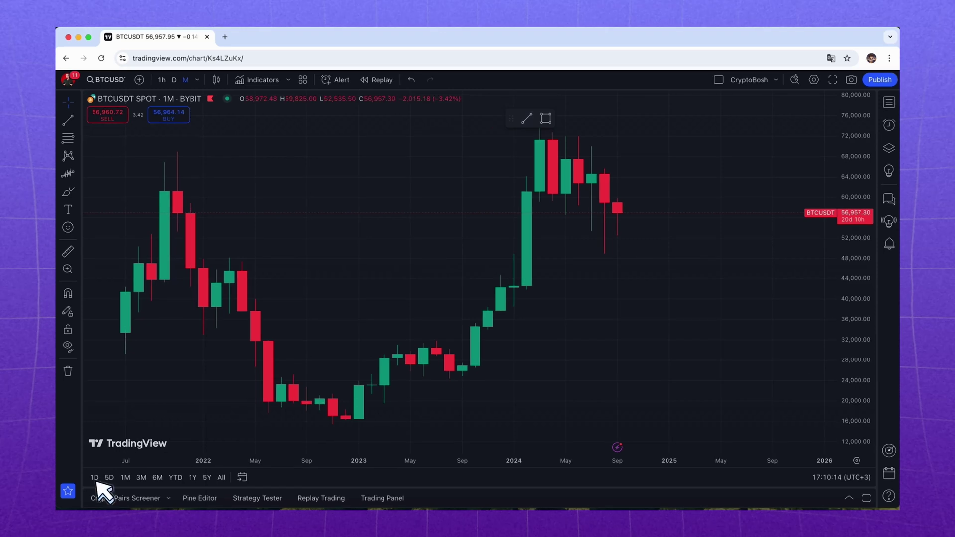
# Switch the chart to the one-day range and draw two descending trend lines along the highs and lows of the recent decline
pyautogui.click(95, 479)
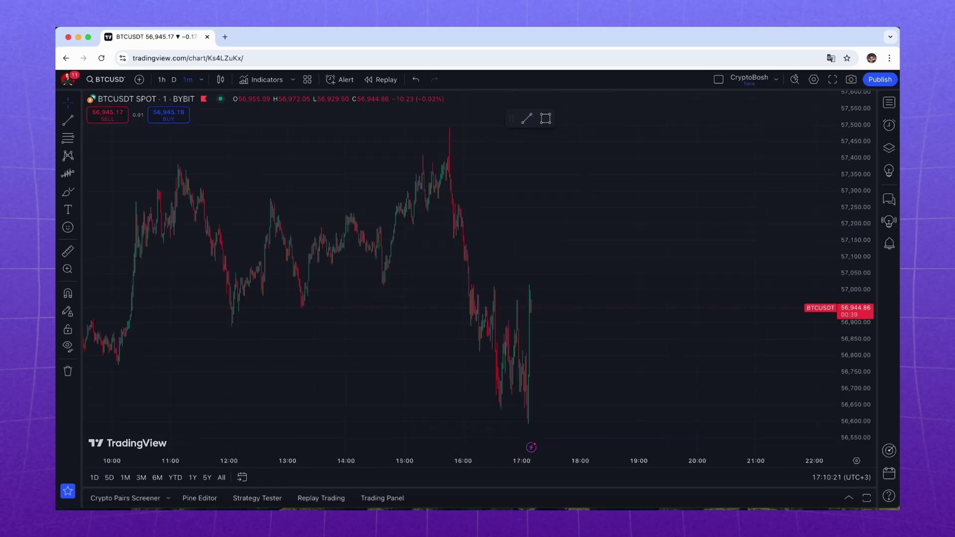
pyautogui.click(527, 119)
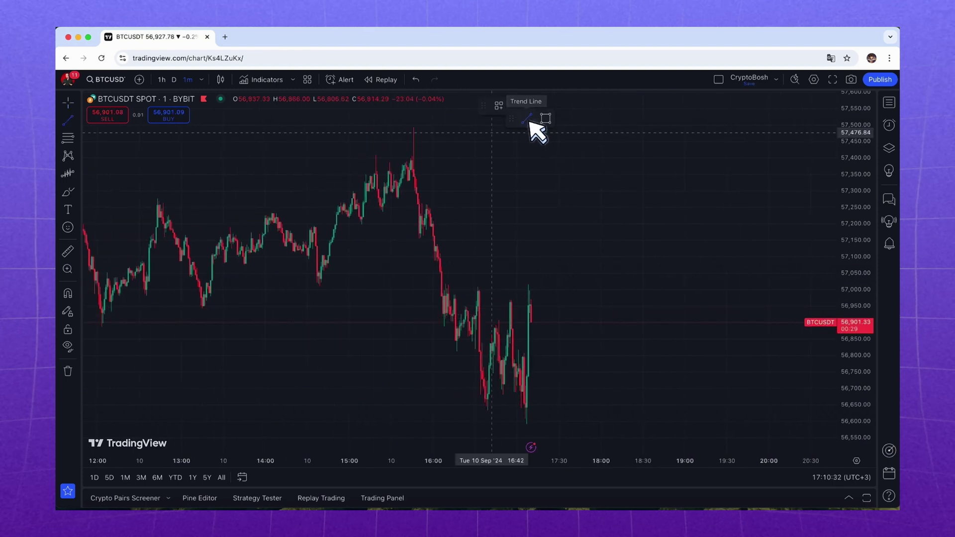
pyautogui.click(412, 160)
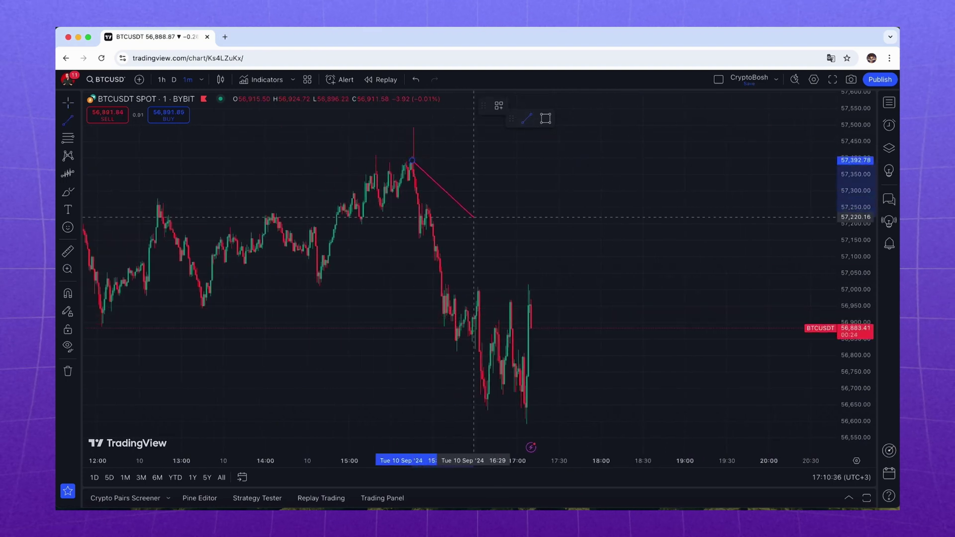
pyautogui.click(531, 305)
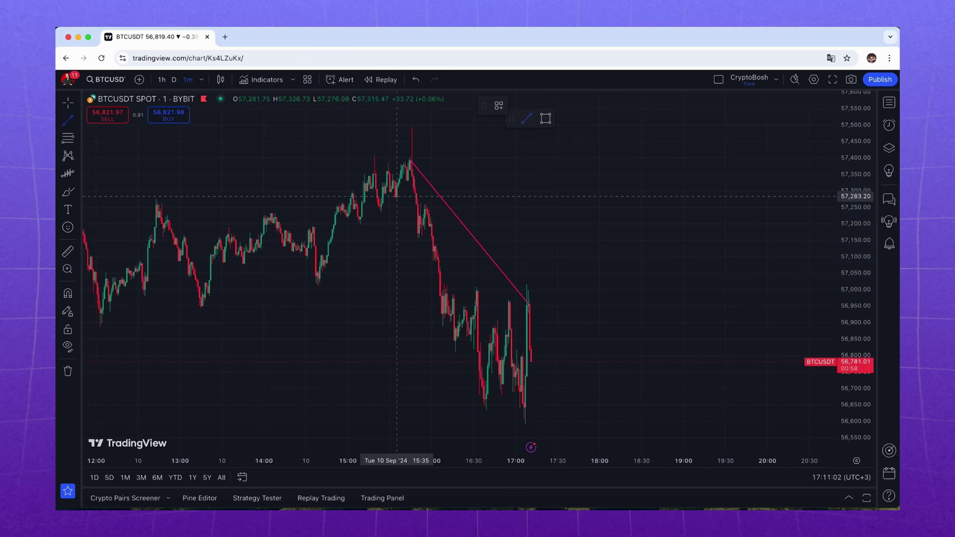
pyautogui.click(397, 197)
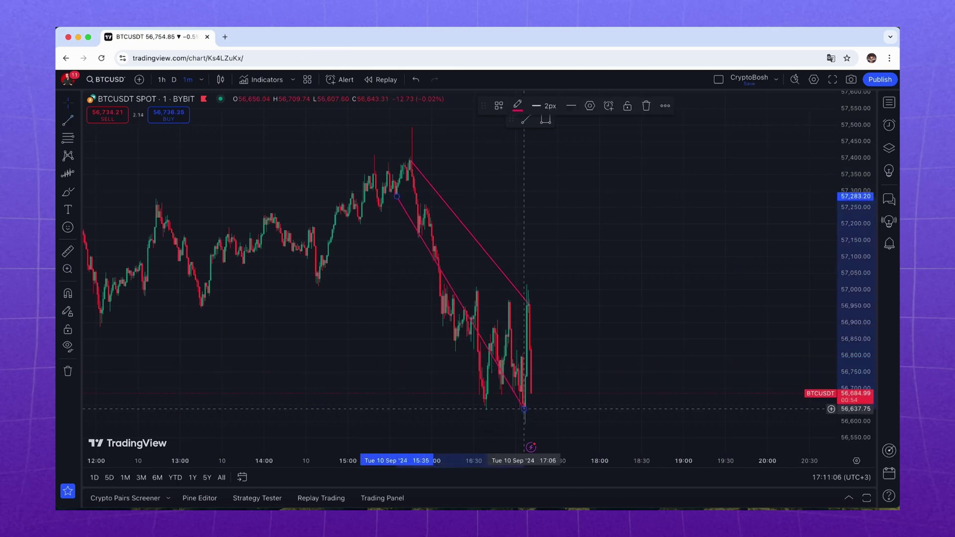
pyautogui.click(525, 409)
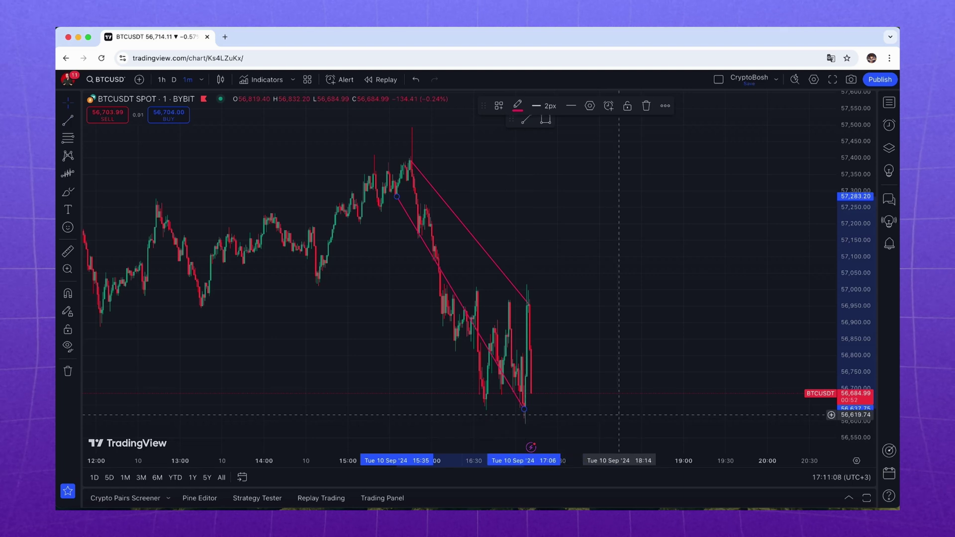
# Draw two flat rectangles marking the price zones, one at the lows near 56,650 and one at the highs near 56,970
pyautogui.hscroll(3, 615, 403)
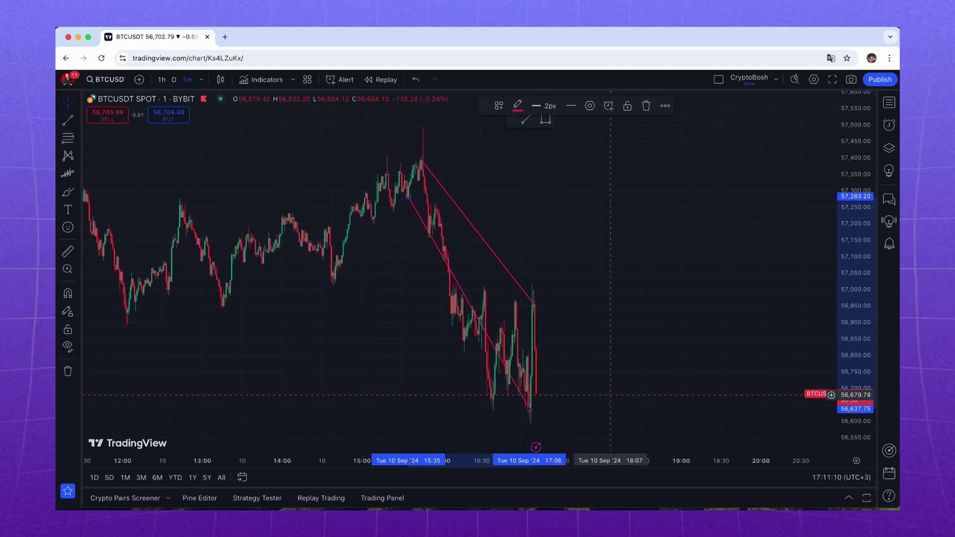
pyautogui.hscroll(2, 612, 395)
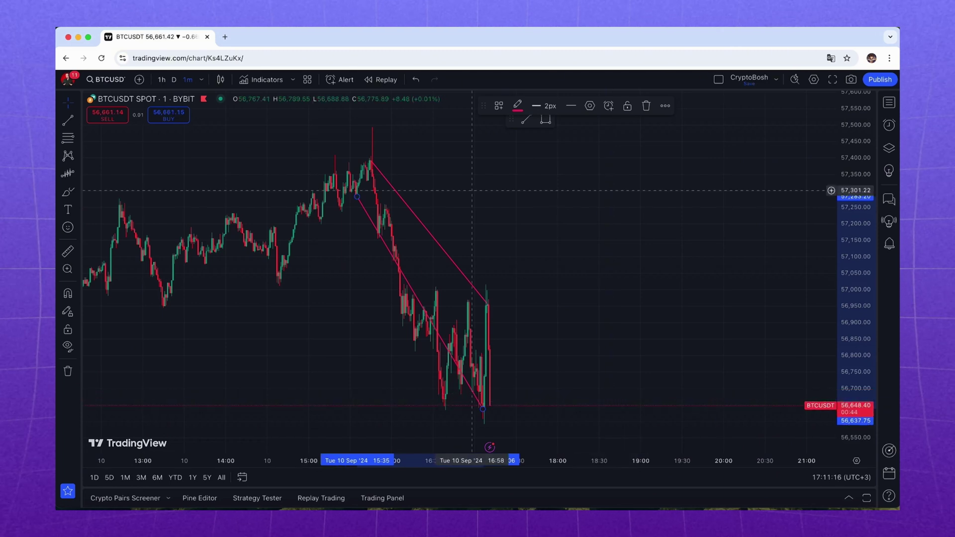
pyautogui.click(545, 119)
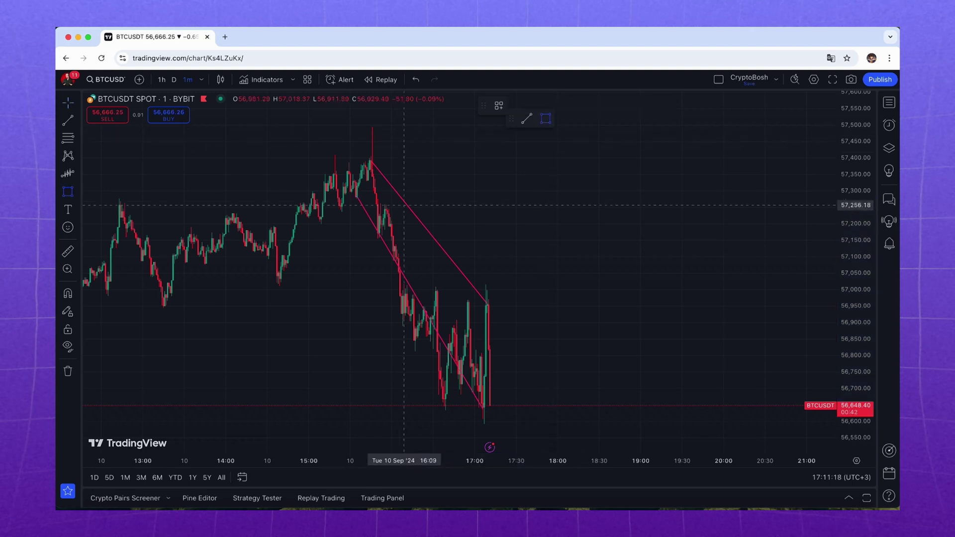
pyautogui.click(432, 397)
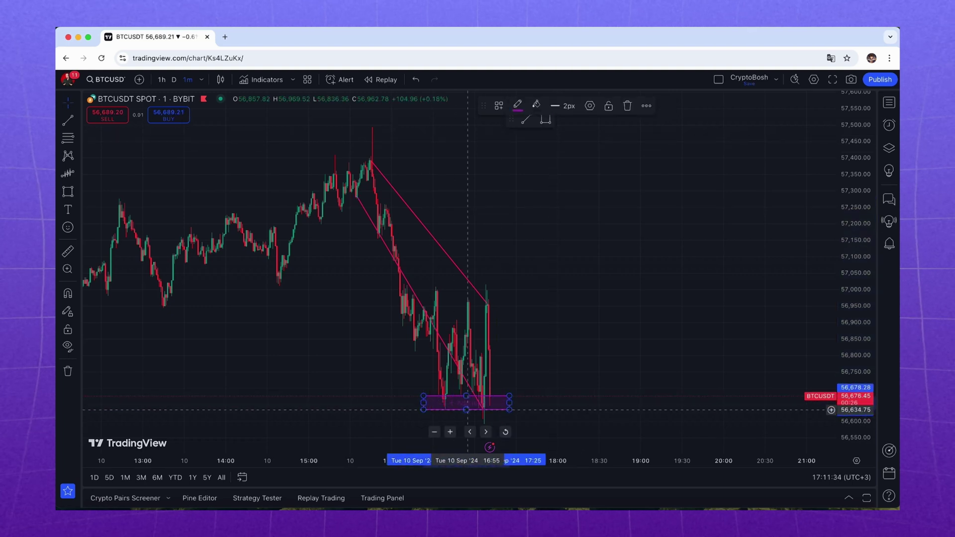
pyautogui.click(509, 405)
pyautogui.click(429, 293)
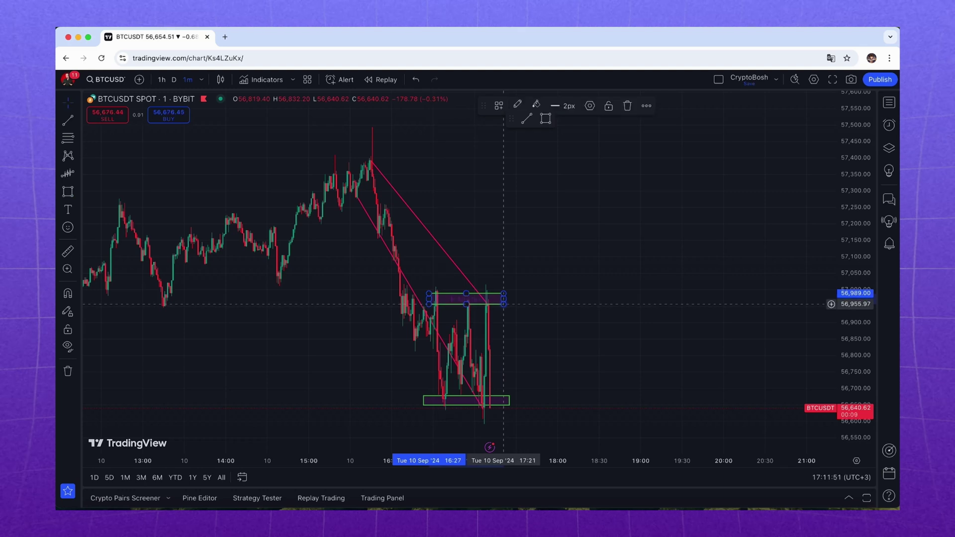
pyautogui.click(503, 304)
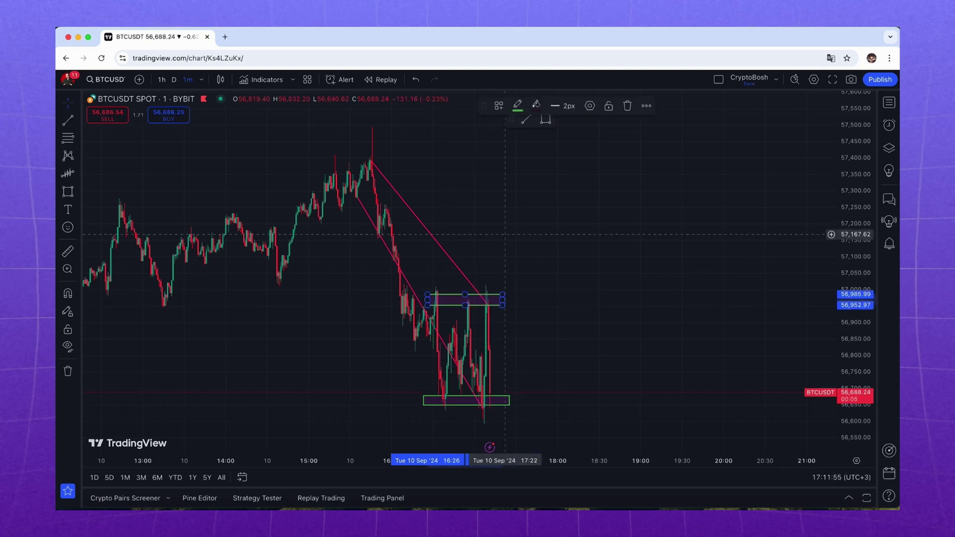
# Change the border colour of the upper rectangle to red and deselect it
pyautogui.click(518, 104)
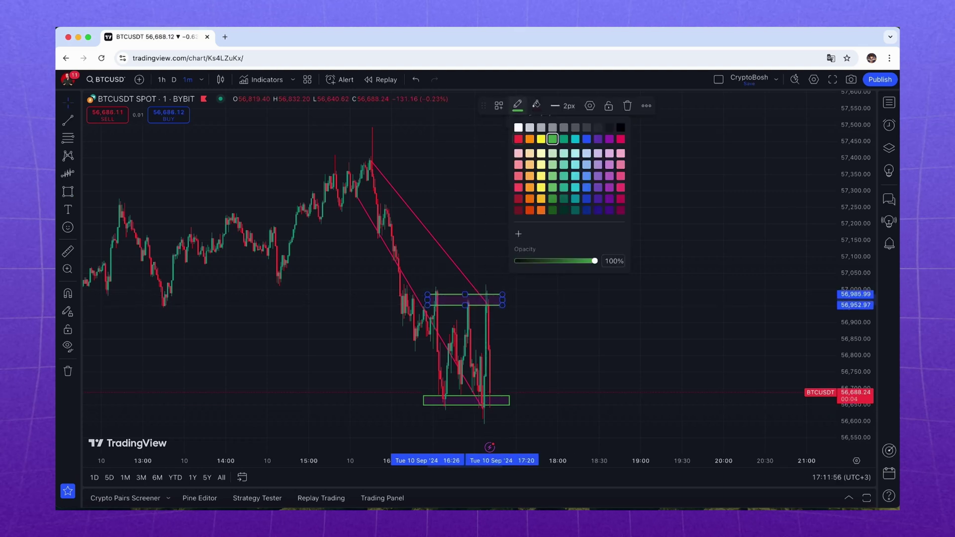
pyautogui.click(621, 139)
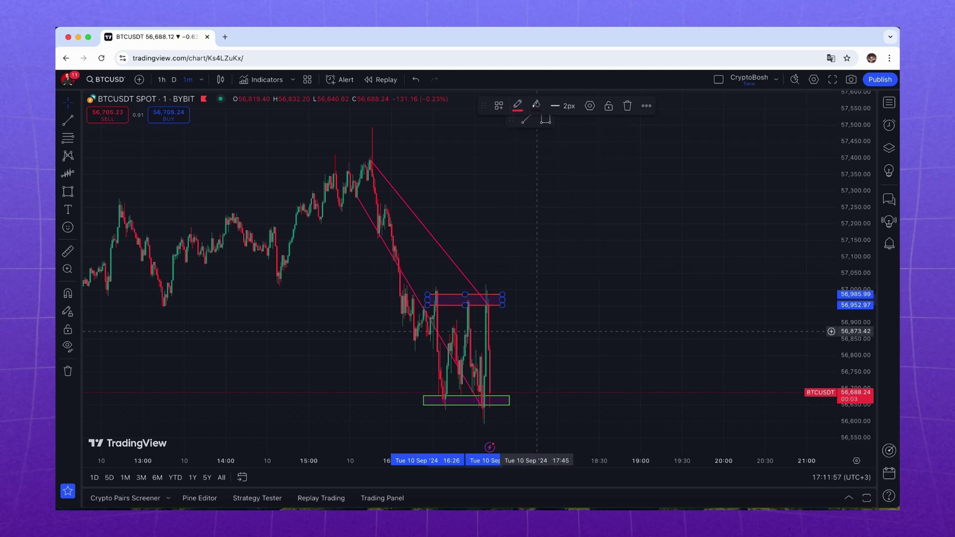
pyautogui.click(214, 354)
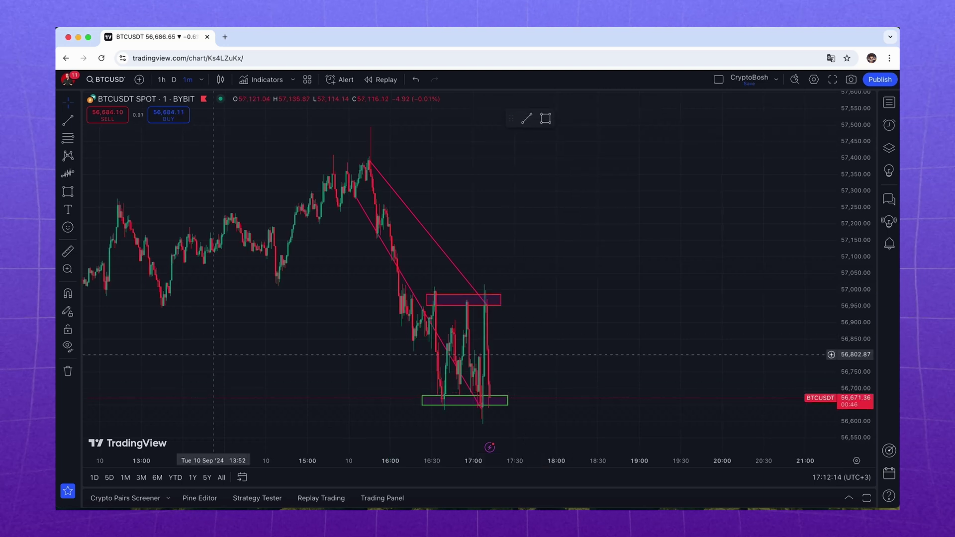
# Remove all drawings and draw a parallel channel around the decline, its upper edge from about 57,402 at 15:45 to about 56,956 at 17:11
pyautogui.click(70, 374)
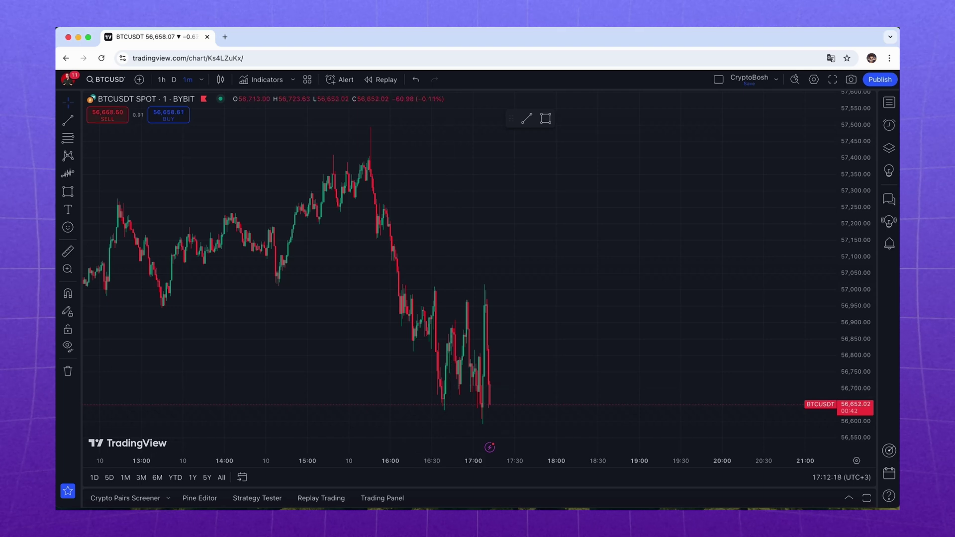
pyautogui.click(78, 120)
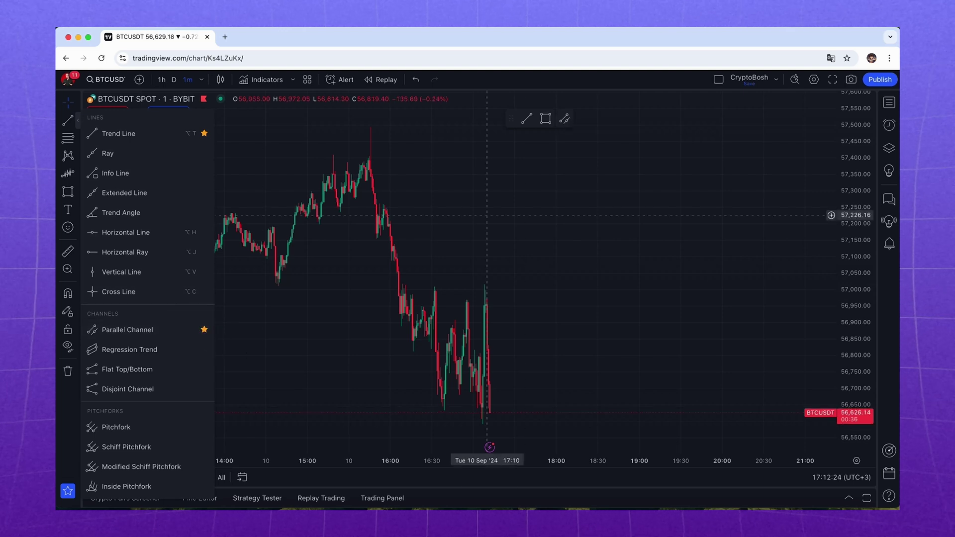
pyautogui.click(127, 329)
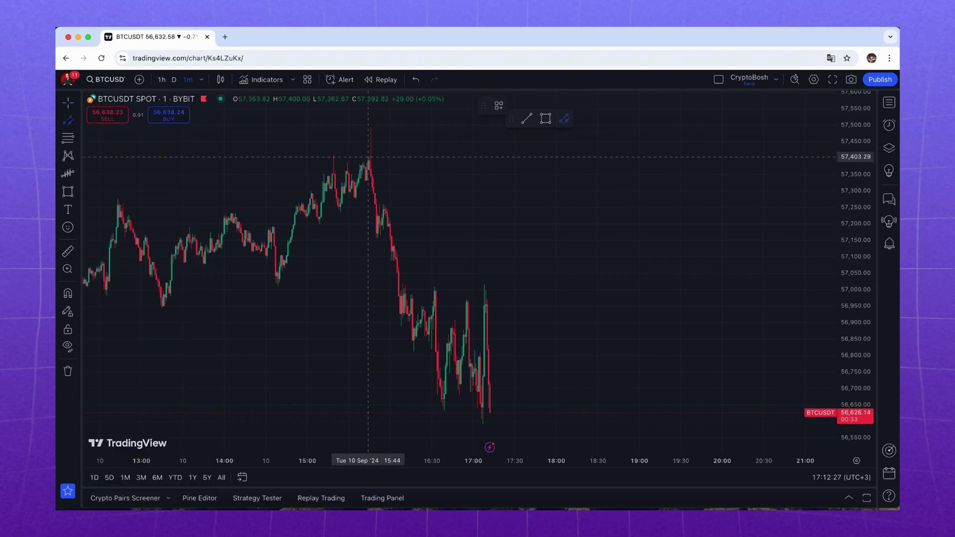
pyautogui.click(370, 157)
pyautogui.click(488, 304)
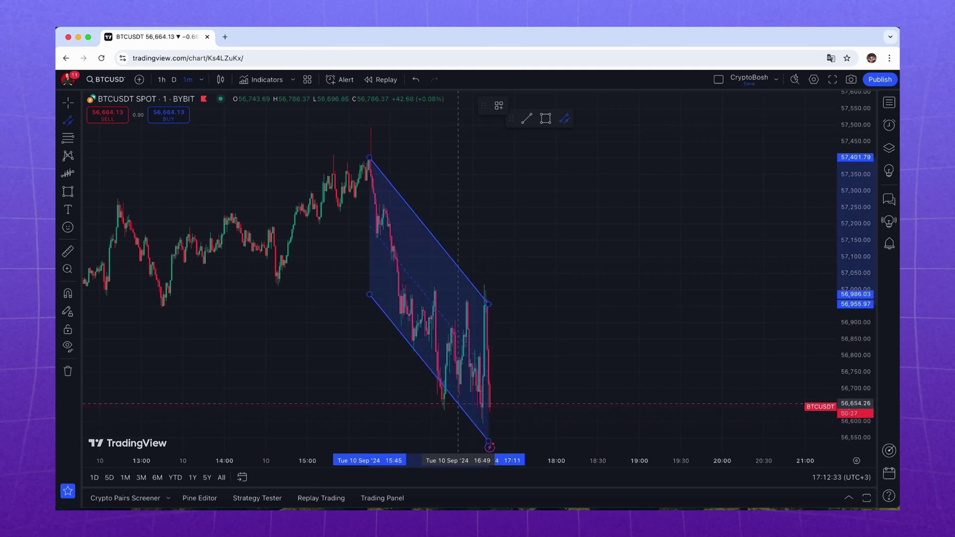
pyautogui.click(460, 422)
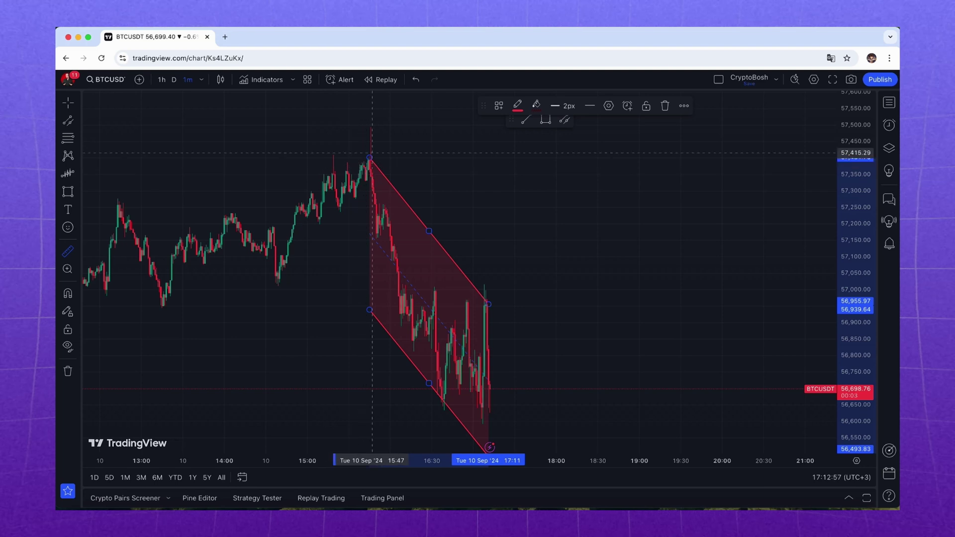
# Measure the price and time range from the 15:46 peak at about 57,490 down to about 56,599 at 18:29
pyautogui.click(370, 128)
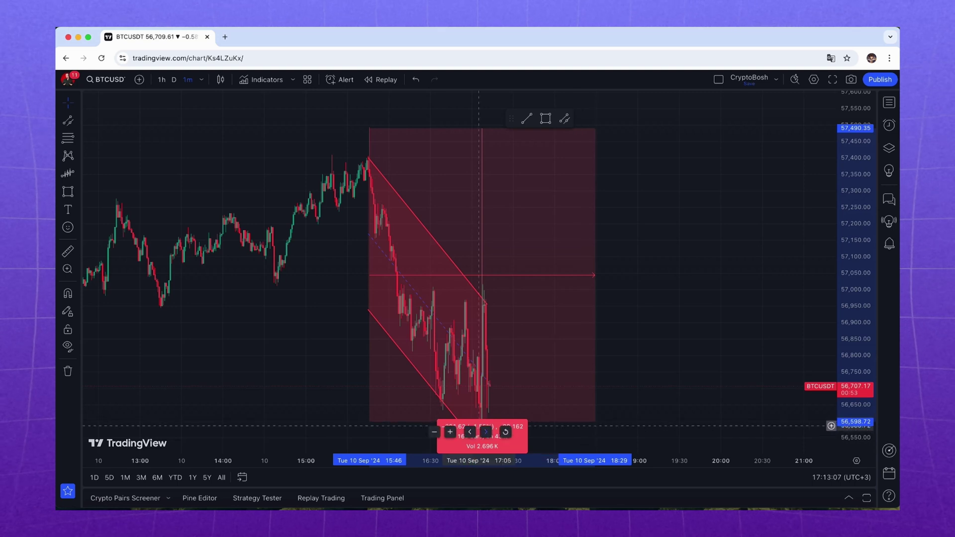
pyautogui.hscroll(-5, 553, 411)
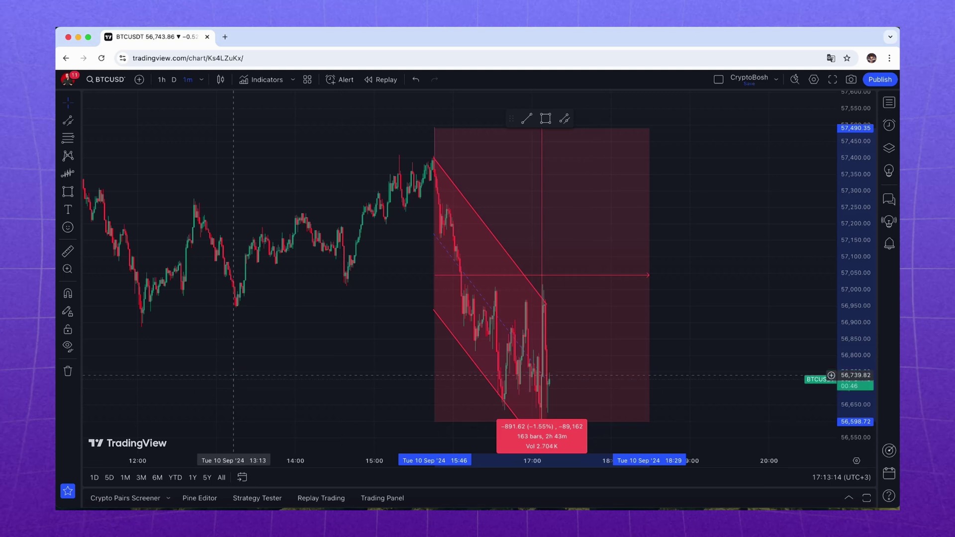
# Clear the measurement and draw a freehand arrow with the Brush, sloping downward above the channel's upper edge
pyautogui.click(68, 192)
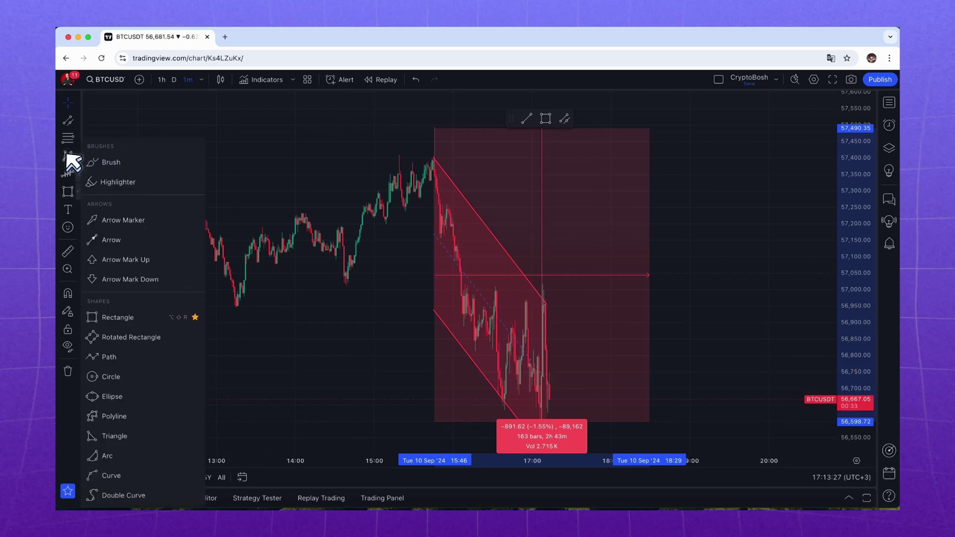
pyautogui.click(137, 165)
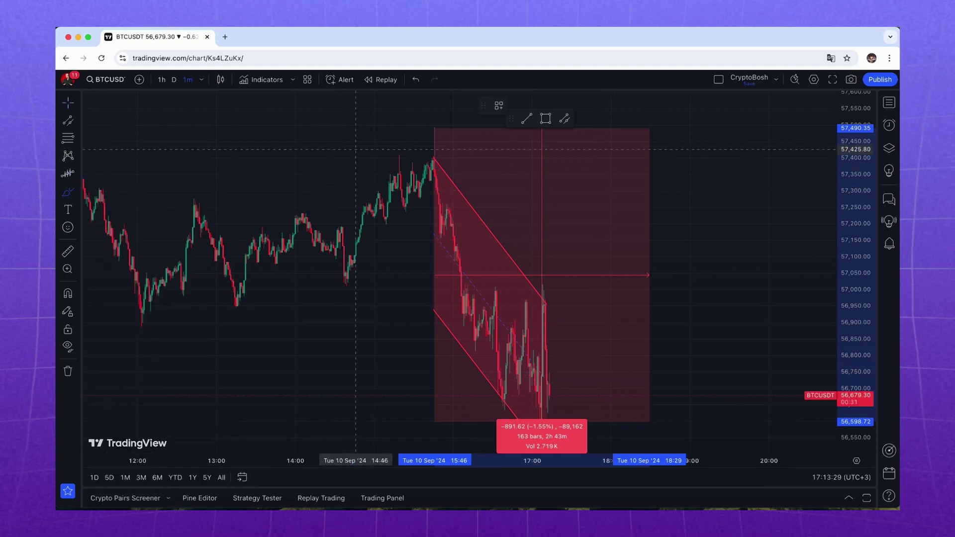
pyautogui.click(441, 144)
pyautogui.moveTo(452, 142)
pyautogui.mouseDown()
pyautogui.moveTo(508, 181)
pyautogui.moveTo(553, 235)
pyautogui.mouseUp()
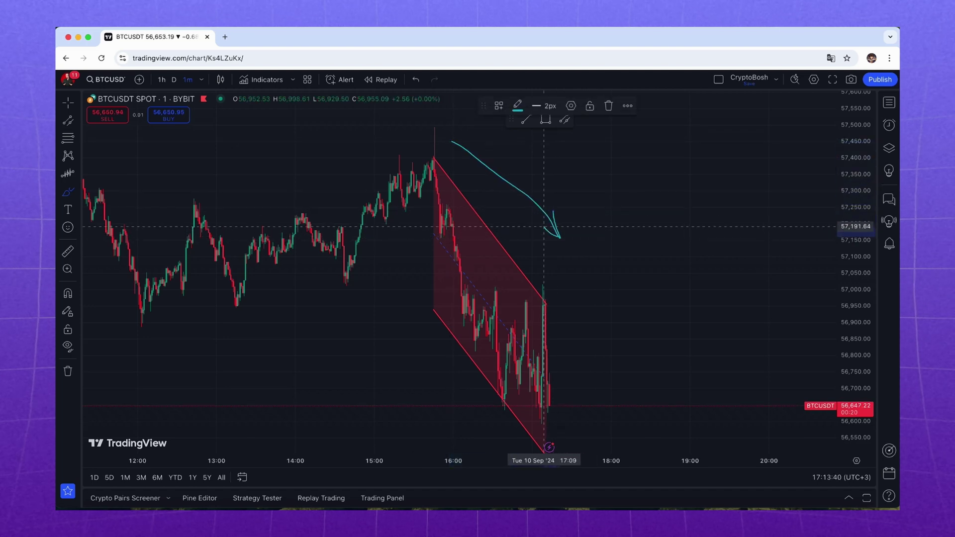